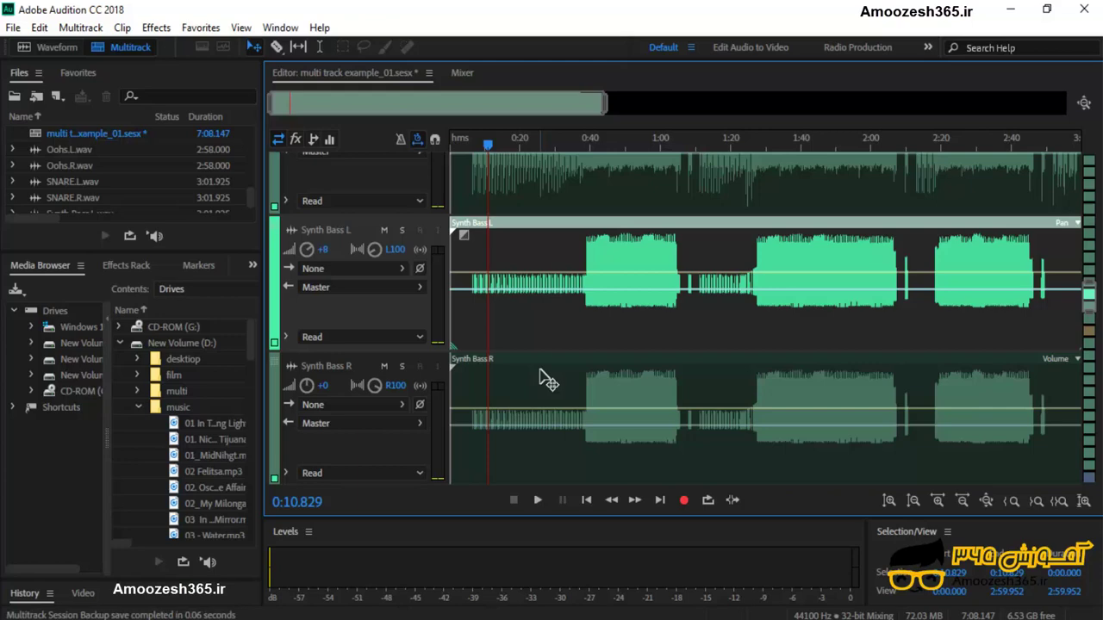
- Set the Synth Bass L track volume to +6 dB, solo the track and start playback
left_click(325, 251)
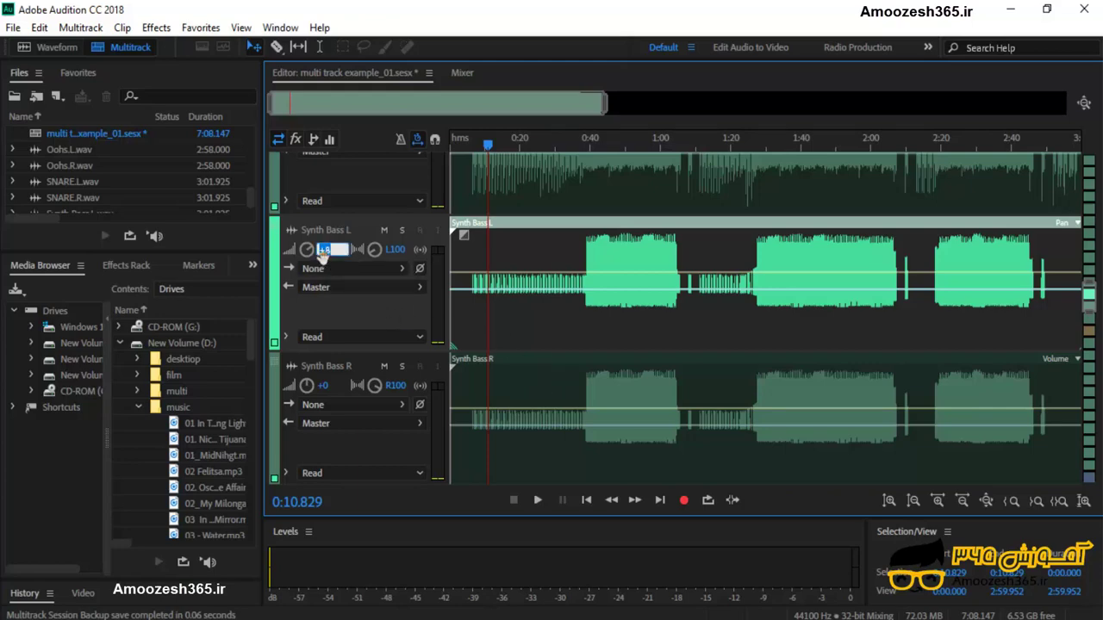
type("6")
left_click(402, 230)
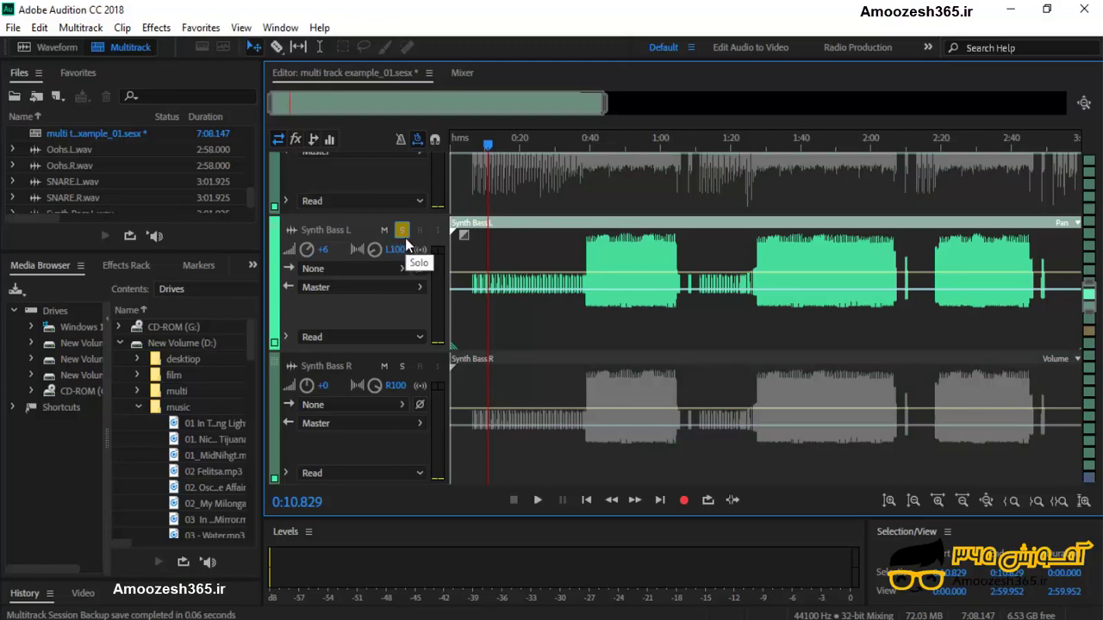
key("space")
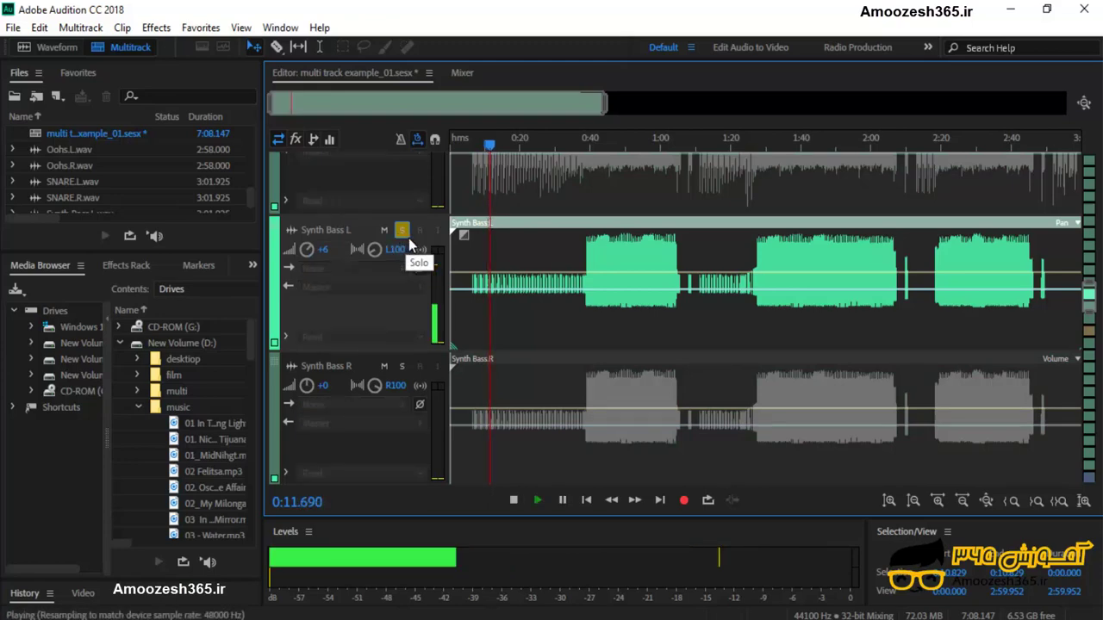
- Set the Synth Bass L track volume to +9 dB during playback and stop playing
left_click(328, 249)
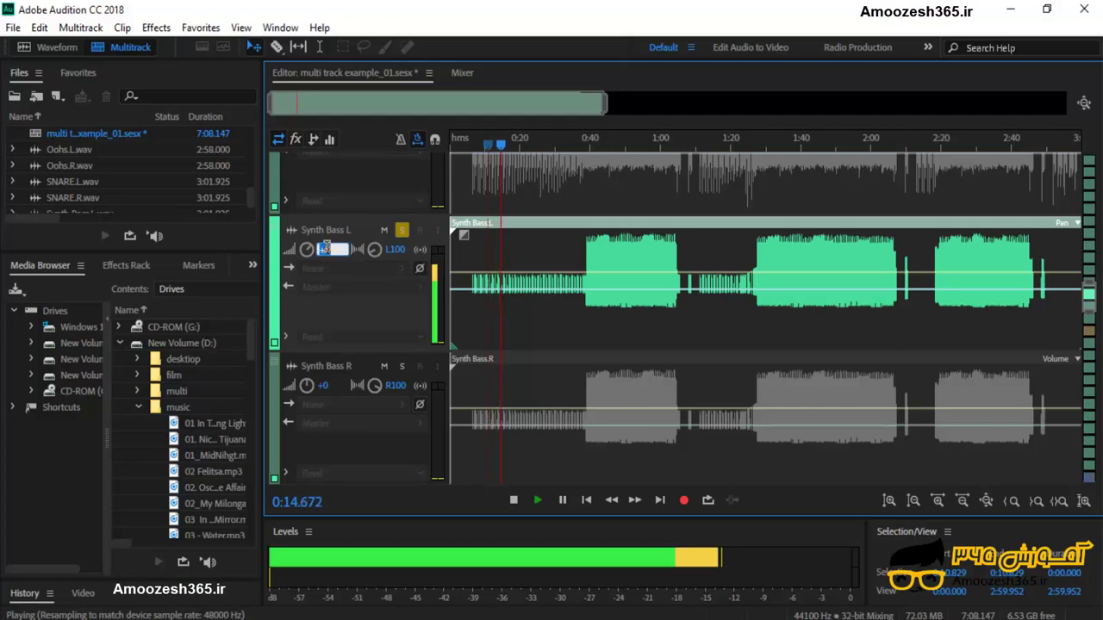
type("5")
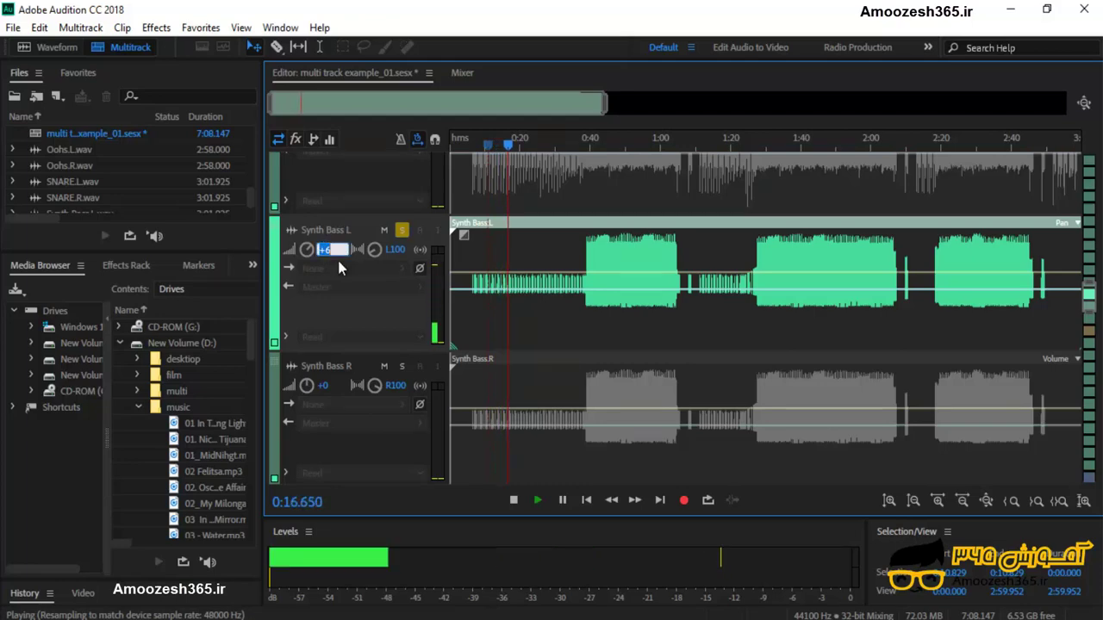
key("Return")
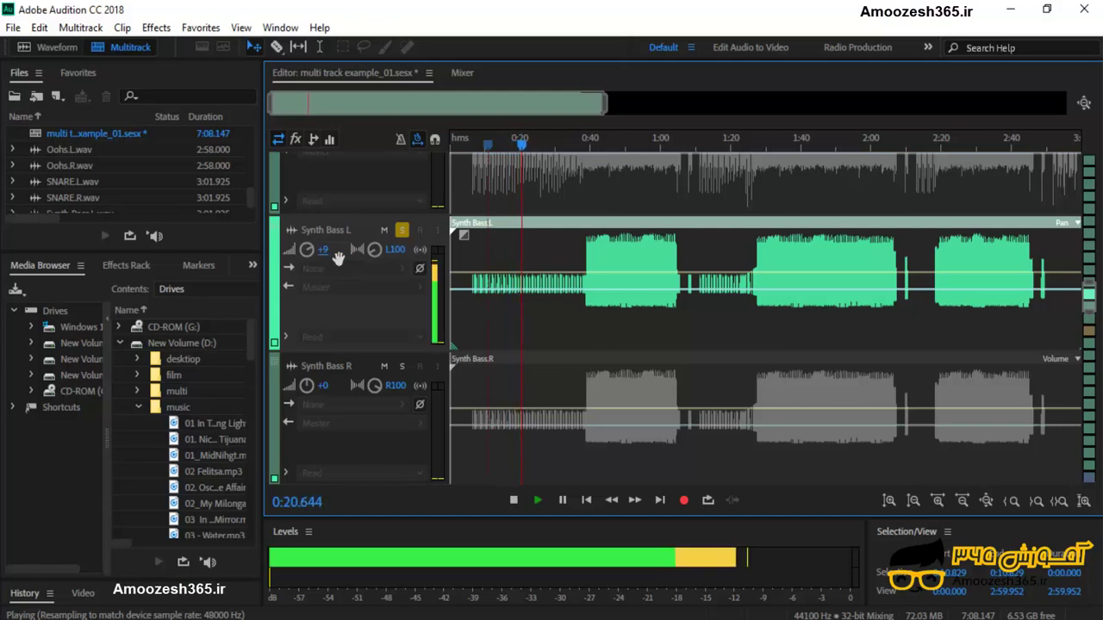
key("space")
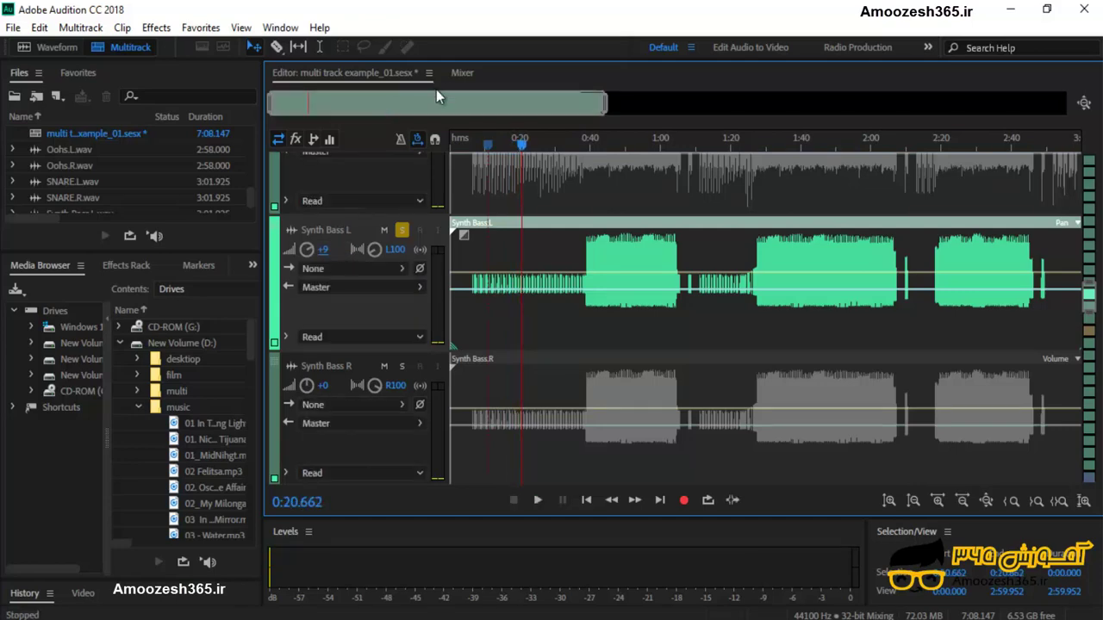
- Show the Mixer and raise the Synth Bass L fader to 12.1 dB while the session plays, stopping playback at the end
left_click(456, 76)
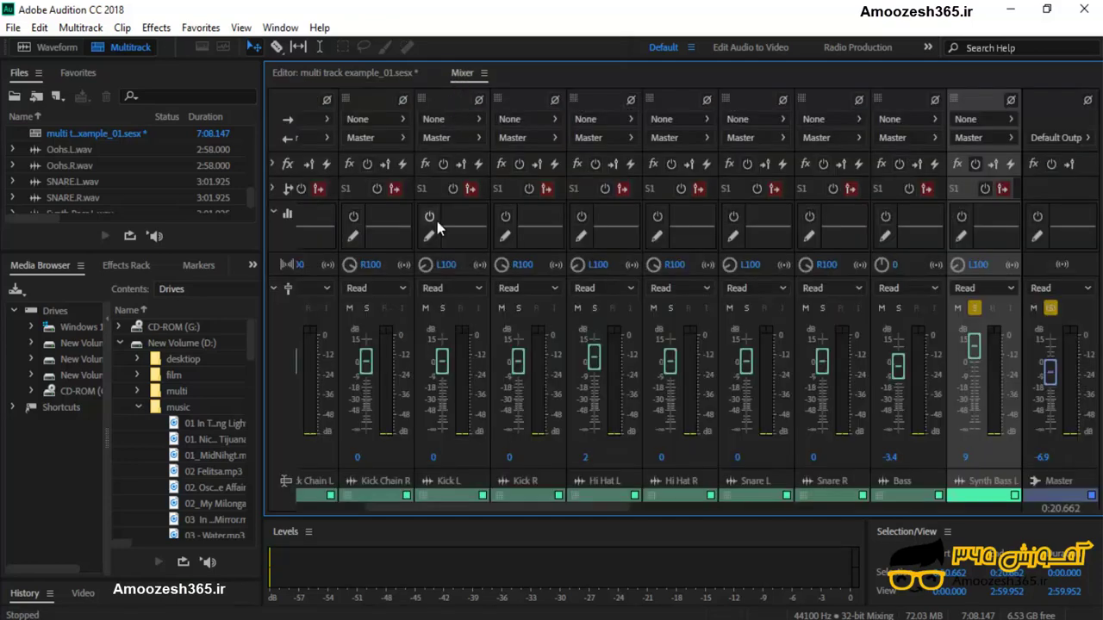
key("space")
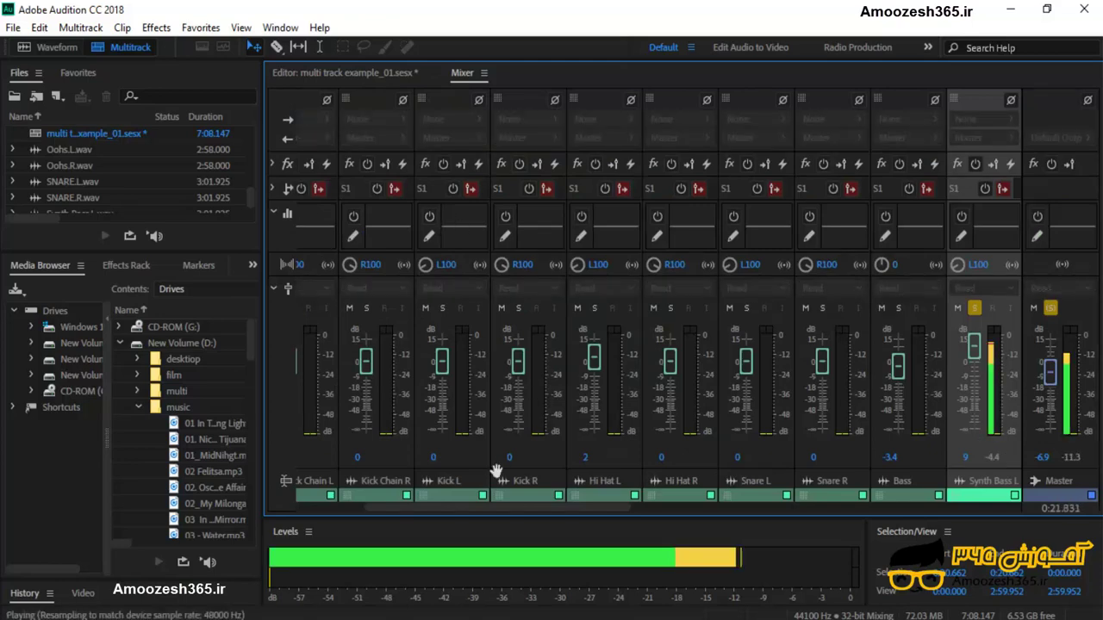
left_click_drag(426, 511, 547, 515)
left_click_drag(652, 346, 650, 353)
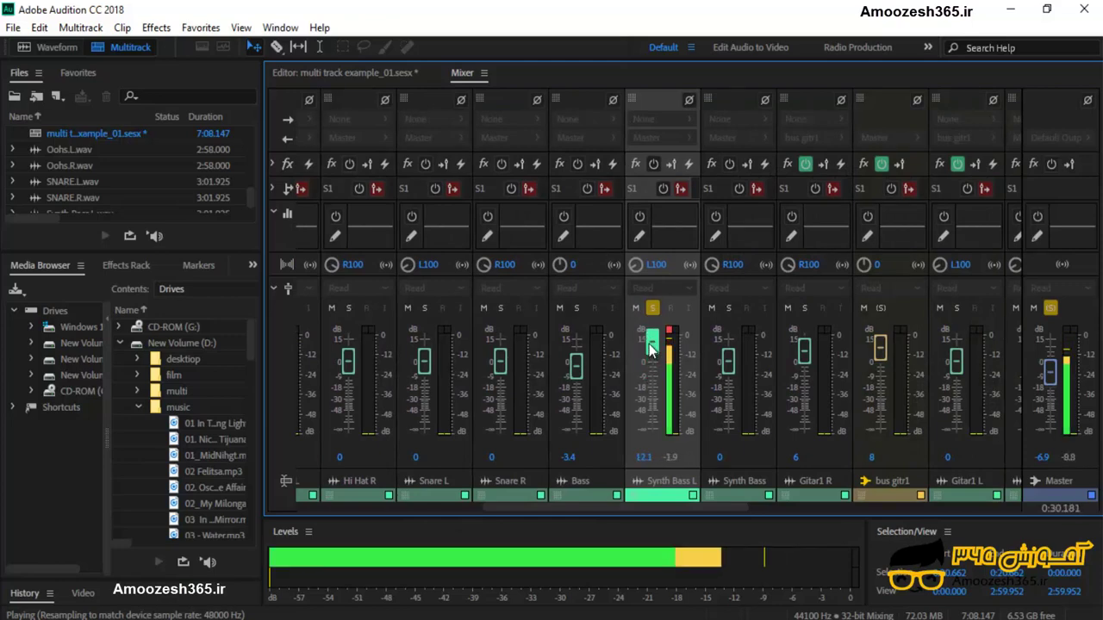
left_click_drag(650, 352, 651, 343)
key("space")
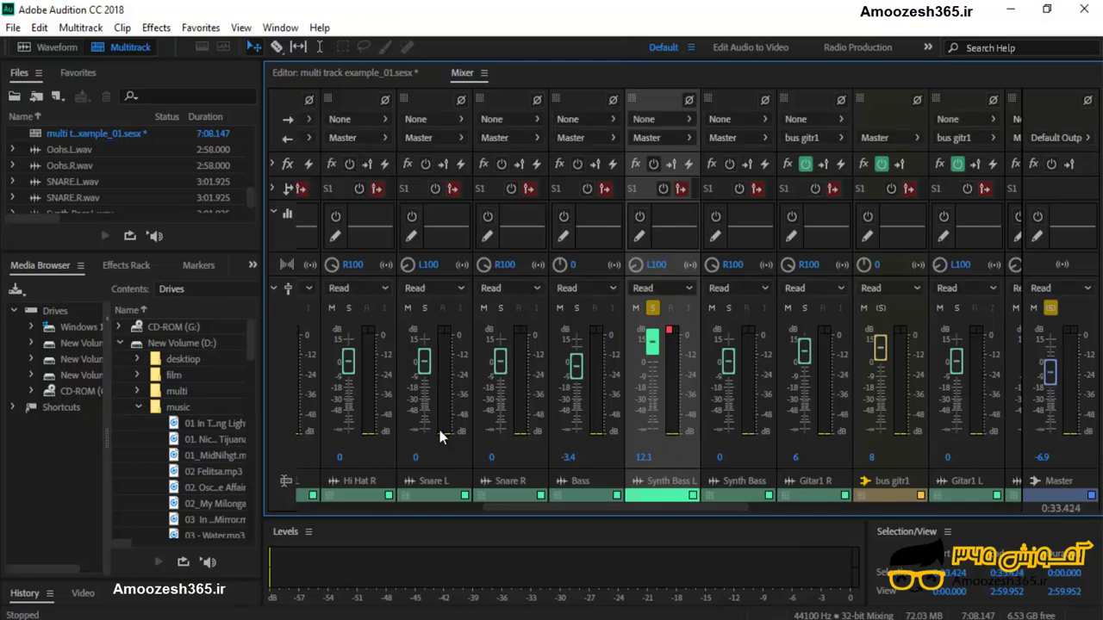
- Return to the multitrack editor, raise the Synth Bass L clip's volume envelope, and lower it below the original level during playback
left_click(274, 74)
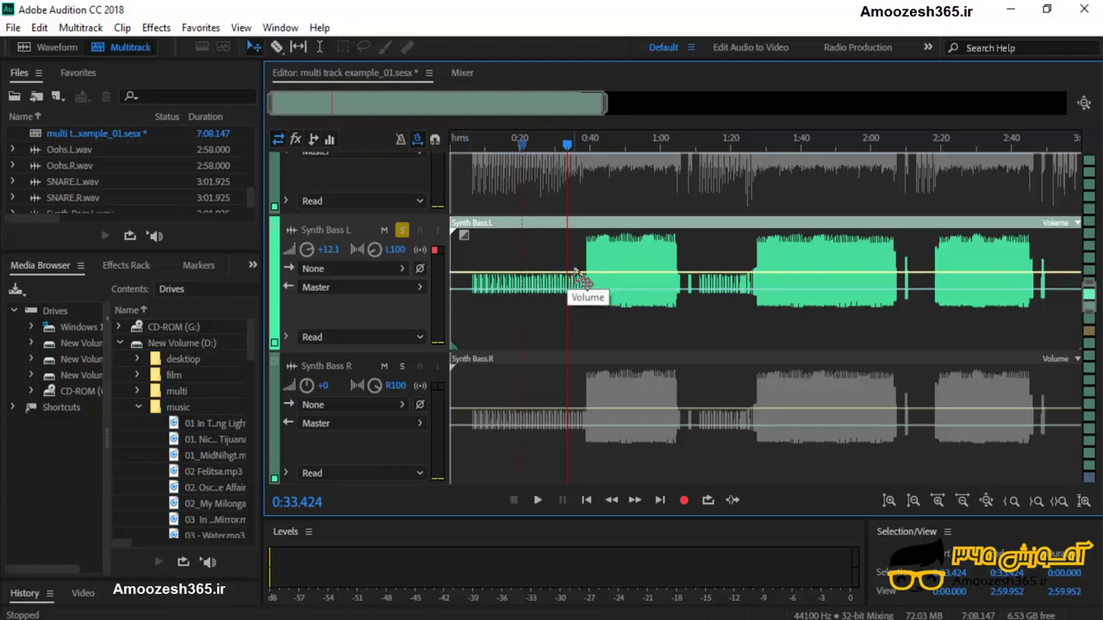
left_click_drag(584, 276, 558, 265)
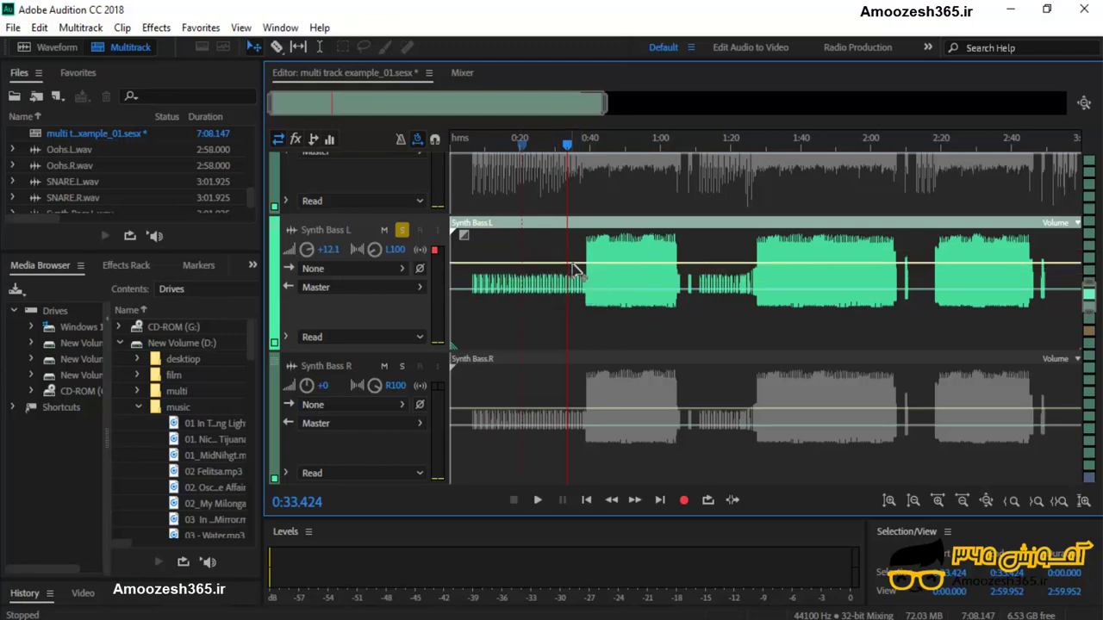
key("space")
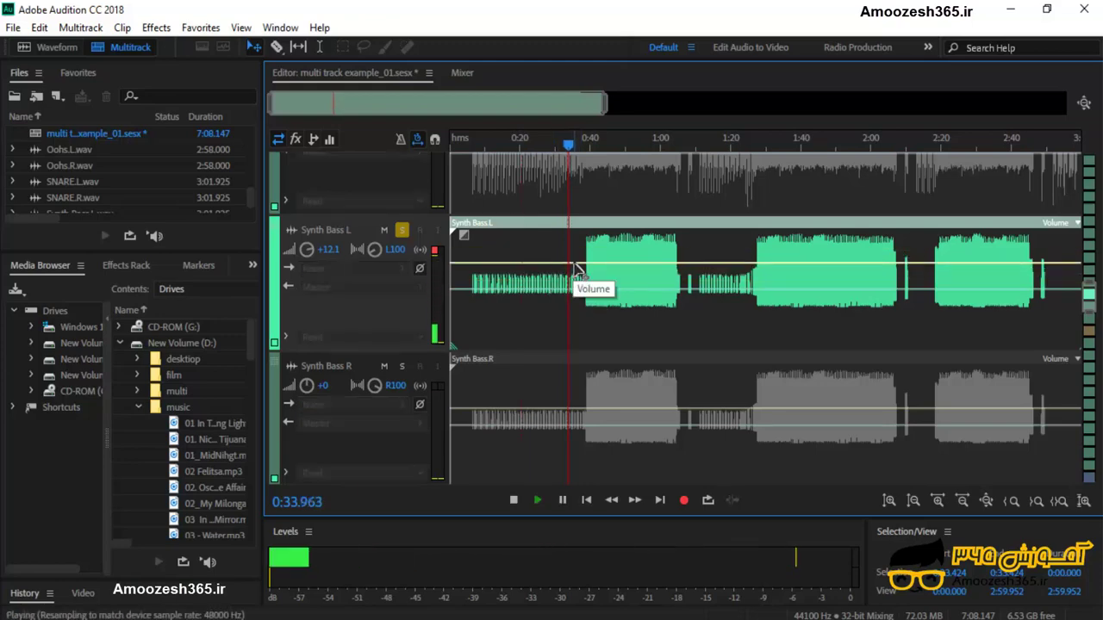
mouse_move(577, 270)
left_mouse_down()
mouse_move(583, 237)
mouse_move(579, 345)
mouse_move(576, 267)
mouse_move(575, 281)
left_mouse_up()
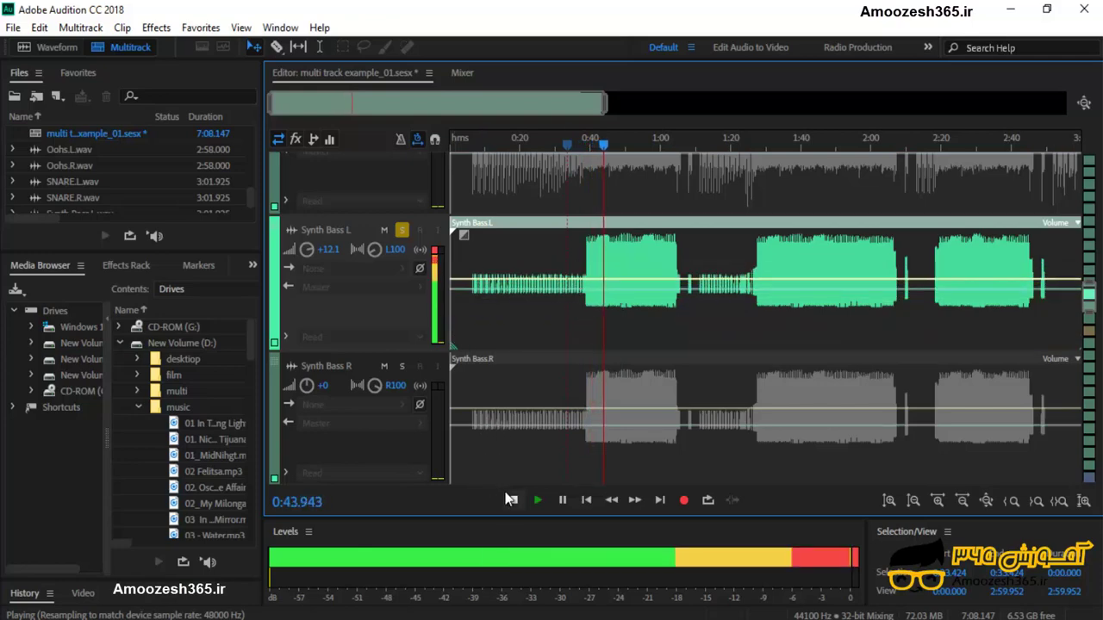
left_click(514, 500)
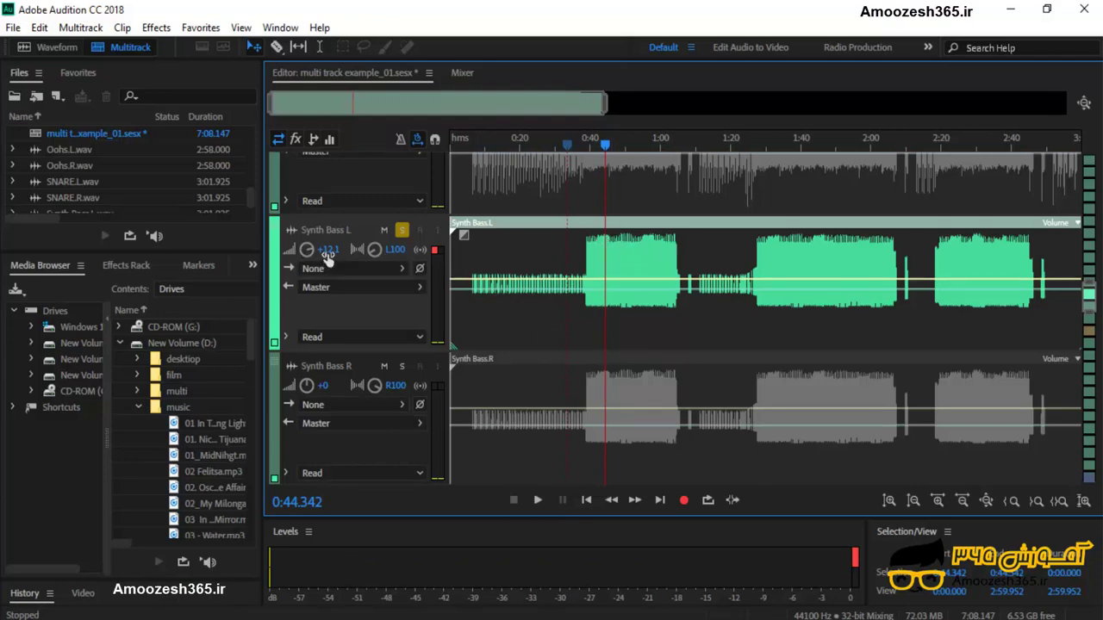
- Raise the Synth Bass L clip's volume envelope again and view the context options of the clip and the envelope
left_click_drag(556, 284, 543, 263)
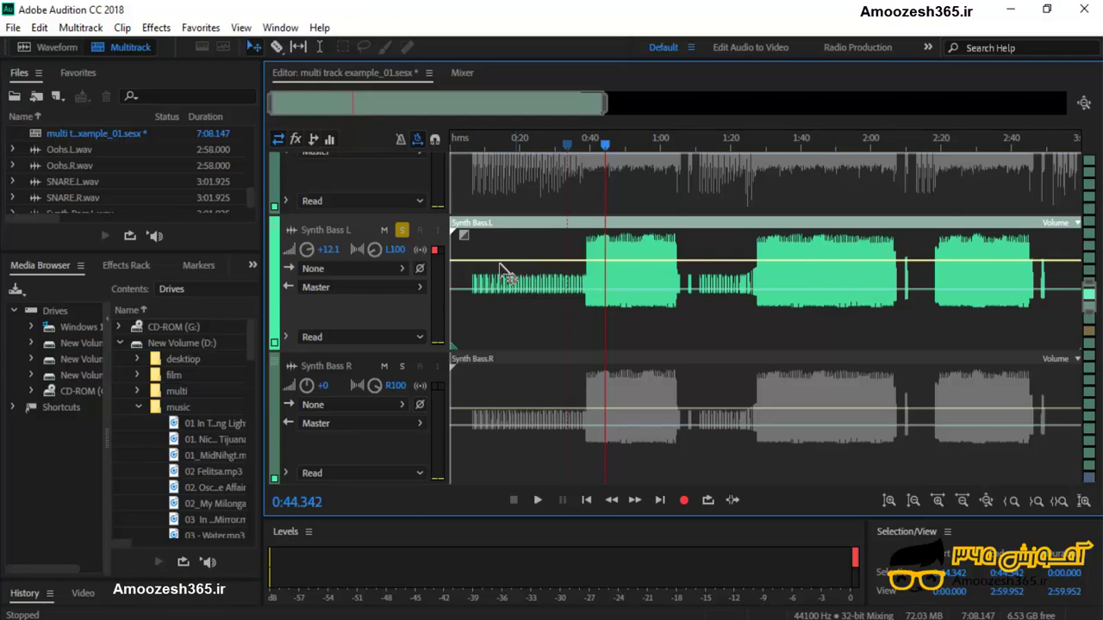
right_click(531, 253)
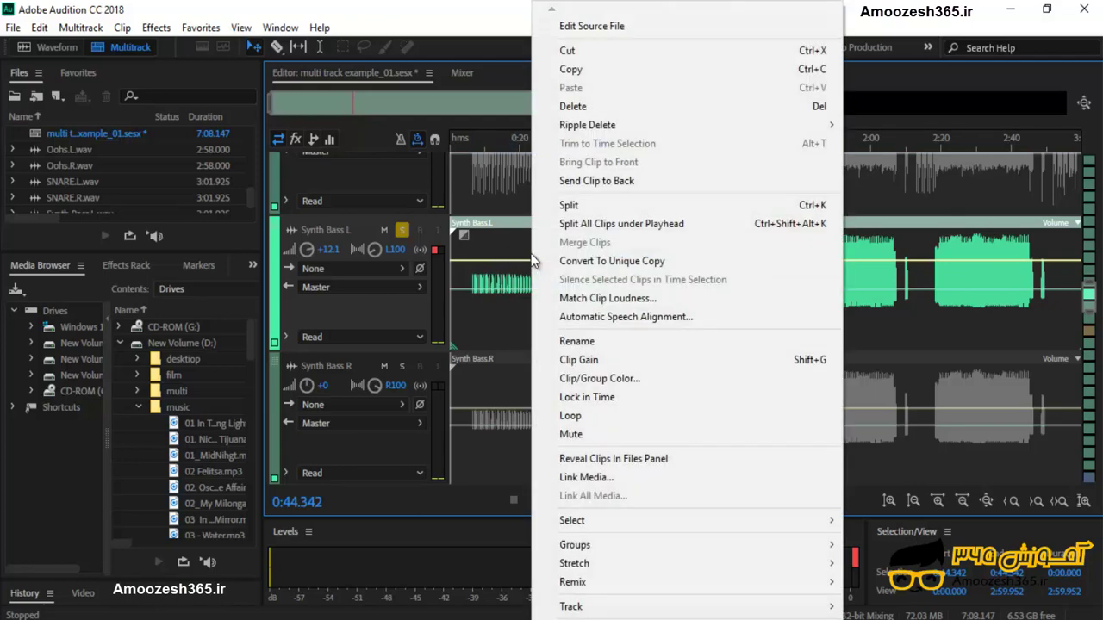
right_click(518, 260)
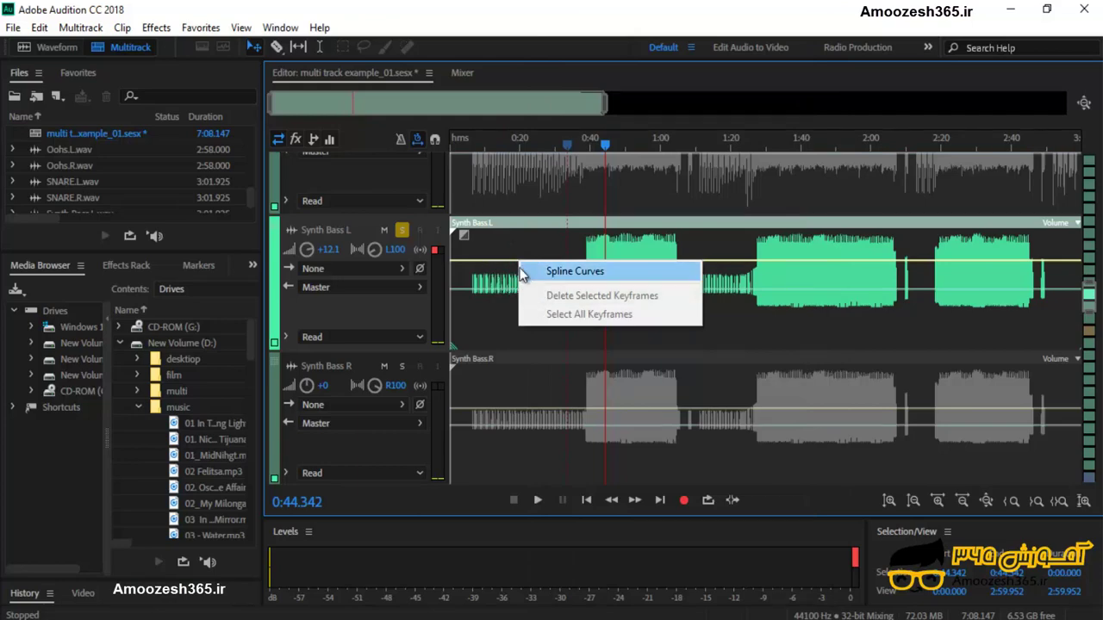
left_click(517, 251)
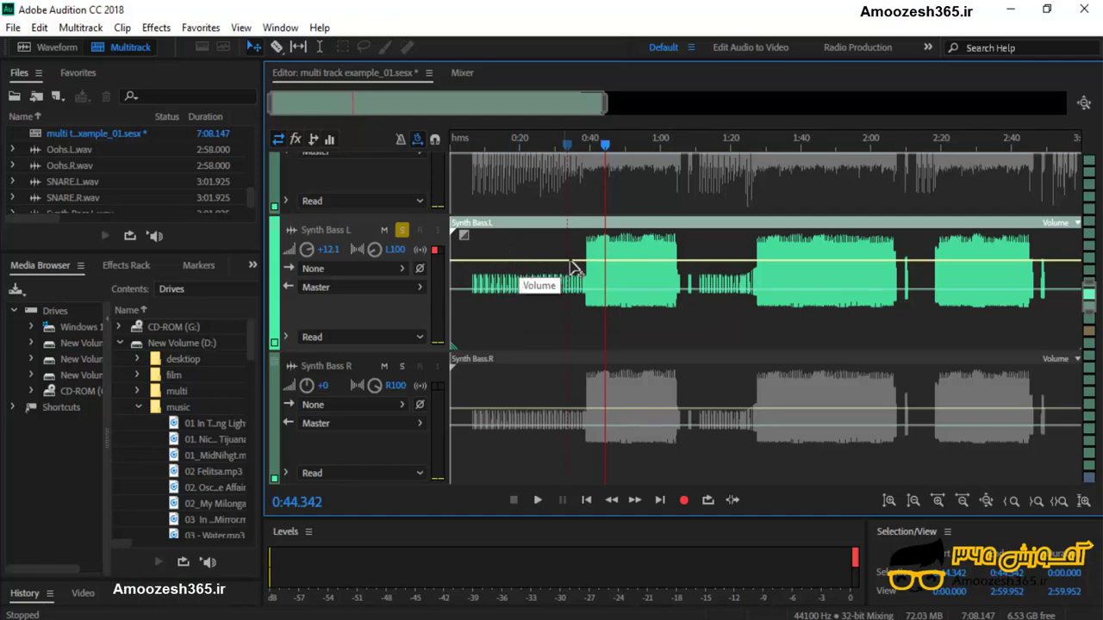
- Lower the volume envelope to +2.1 dB, add a keyframe at about 0:32 and raise that keyframe slightly
left_click_drag(576, 260, 565, 287)
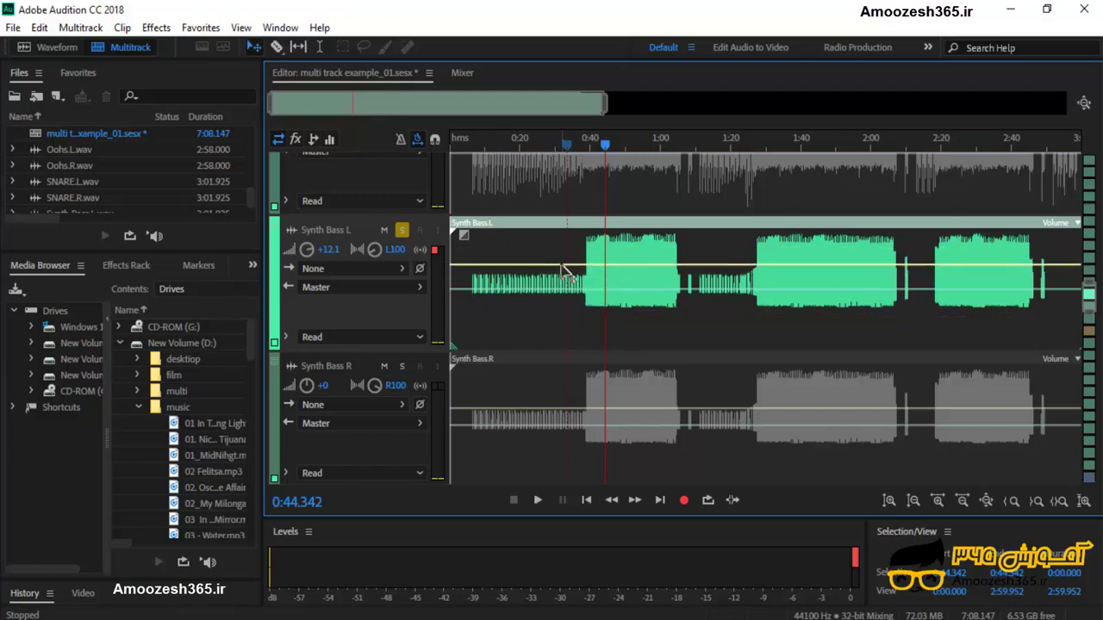
left_click(562, 266)
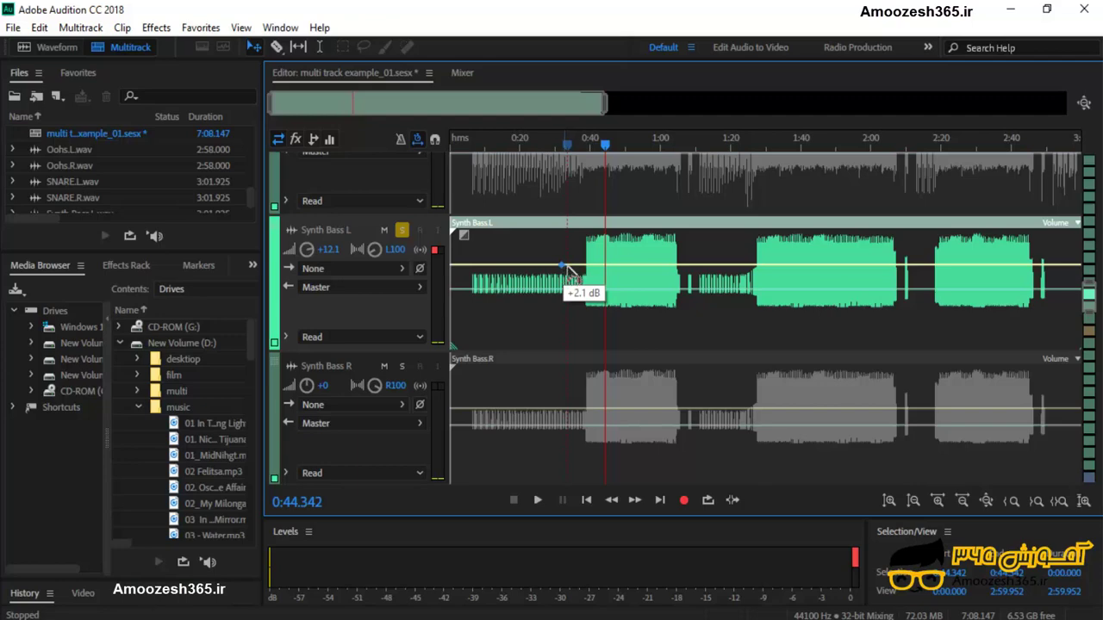
left_click_drag(562, 267, 562, 258)
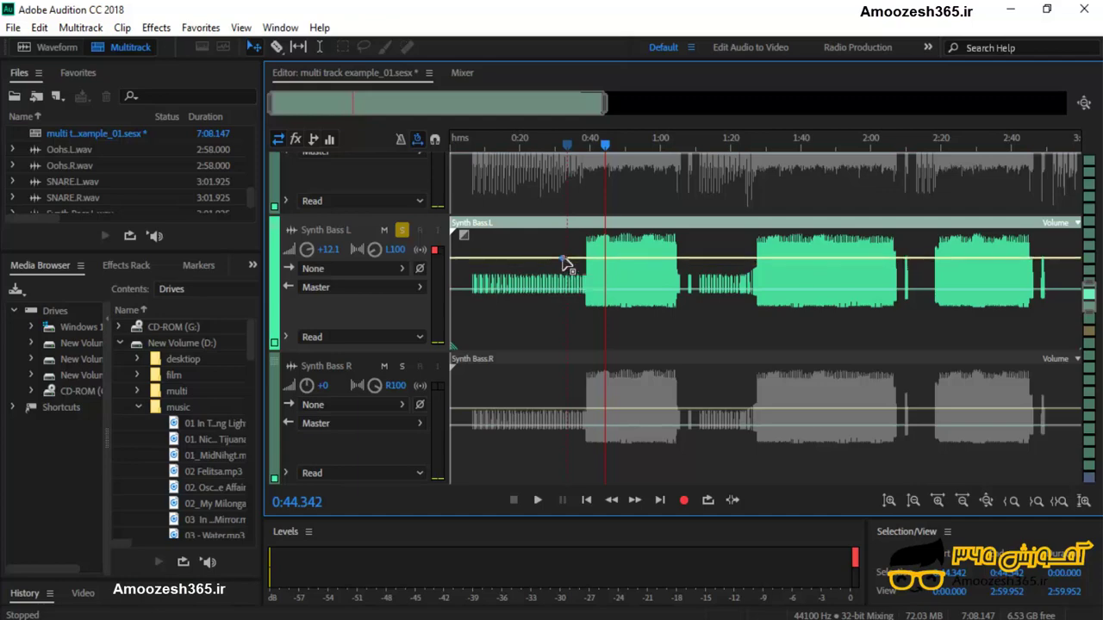
- Add volume keyframes between about 0:40 and 1:05, shaping a dip near 0:40, a peak near 0:48 and a drop at 1:05
left_click(593, 259)
left_click(623, 258)
left_click(648, 258)
left_click_drag(678, 258, 677, 319)
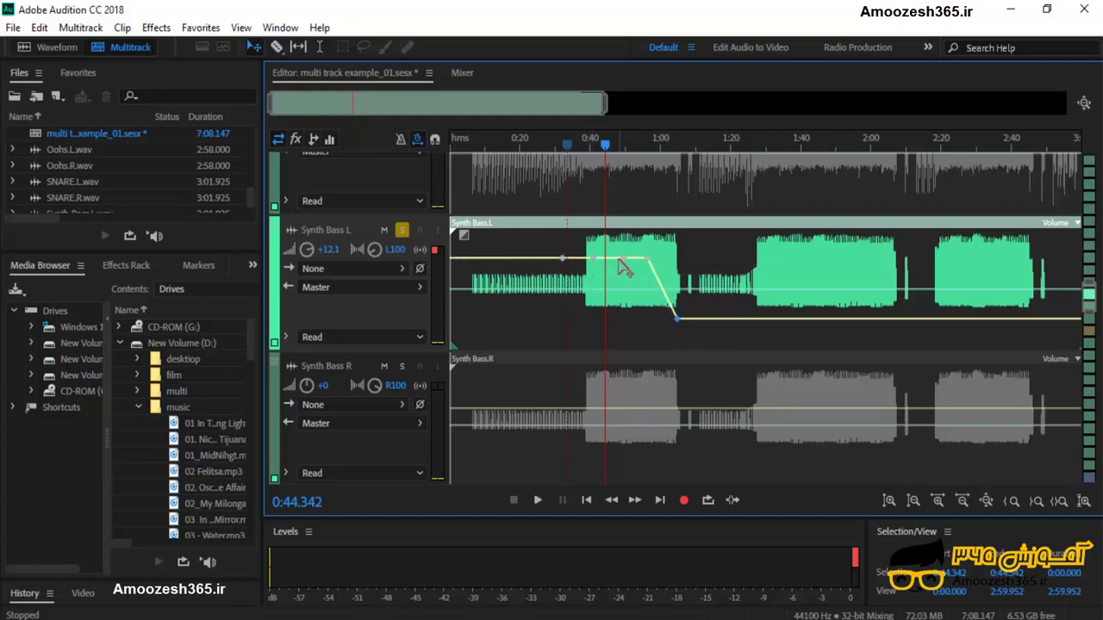
left_click_drag(619, 261, 593, 282)
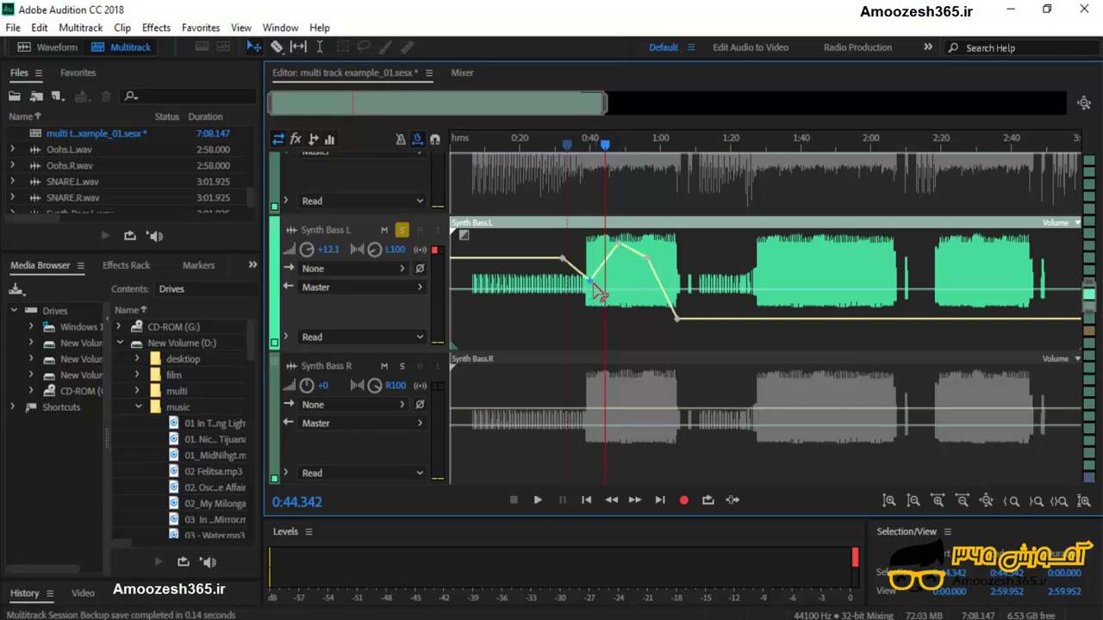
- Add volume keyframes at about 1:20, at 1:29 raised to 0 dB and at 2:01 lowered, and play the Synth Bass L clip
left_click(730, 319)
left_click_drag(762, 319, 760, 274)
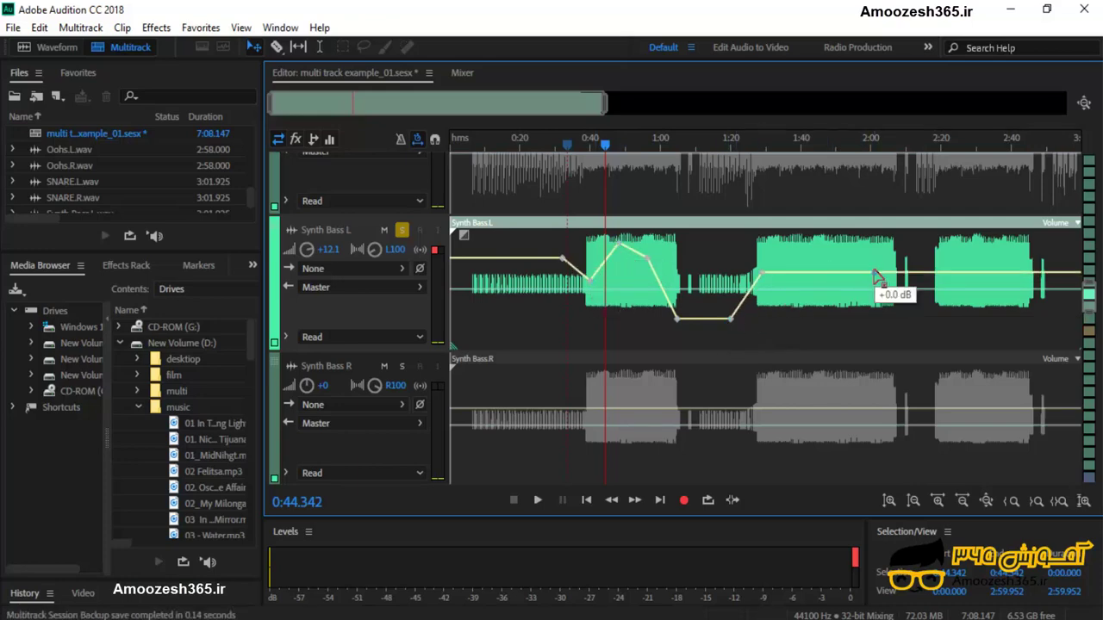
left_click_drag(875, 274, 876, 302)
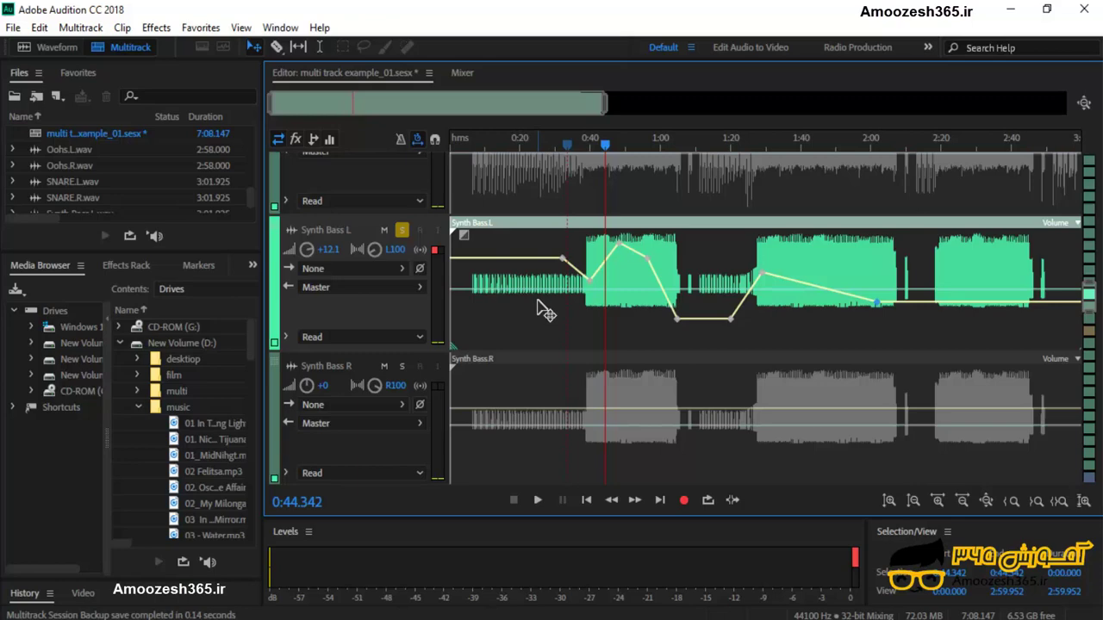
key("space")
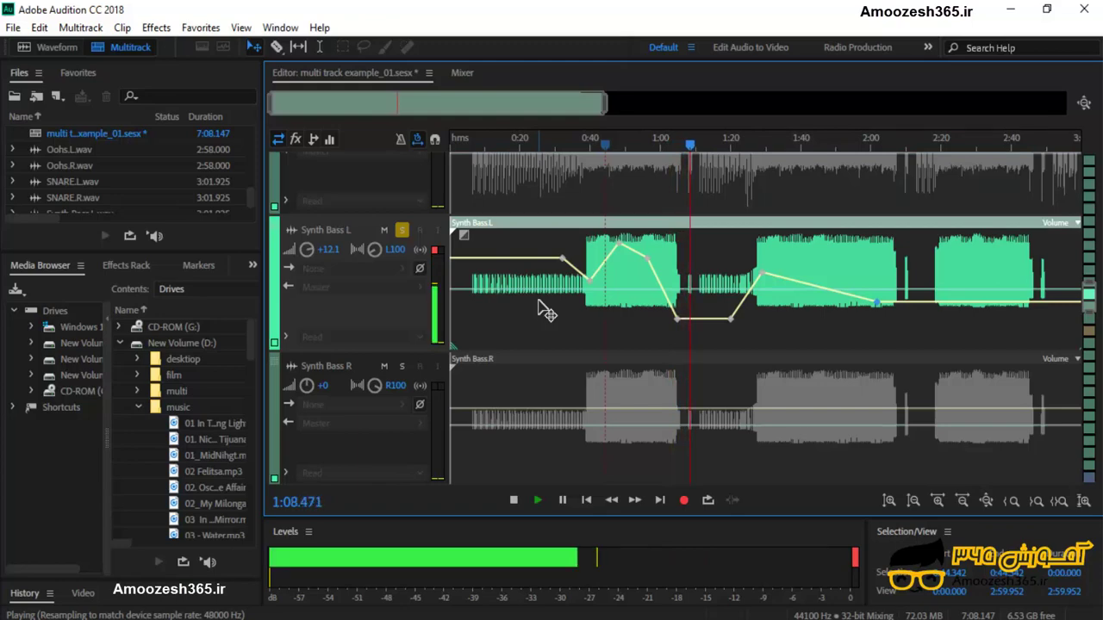
key("space")
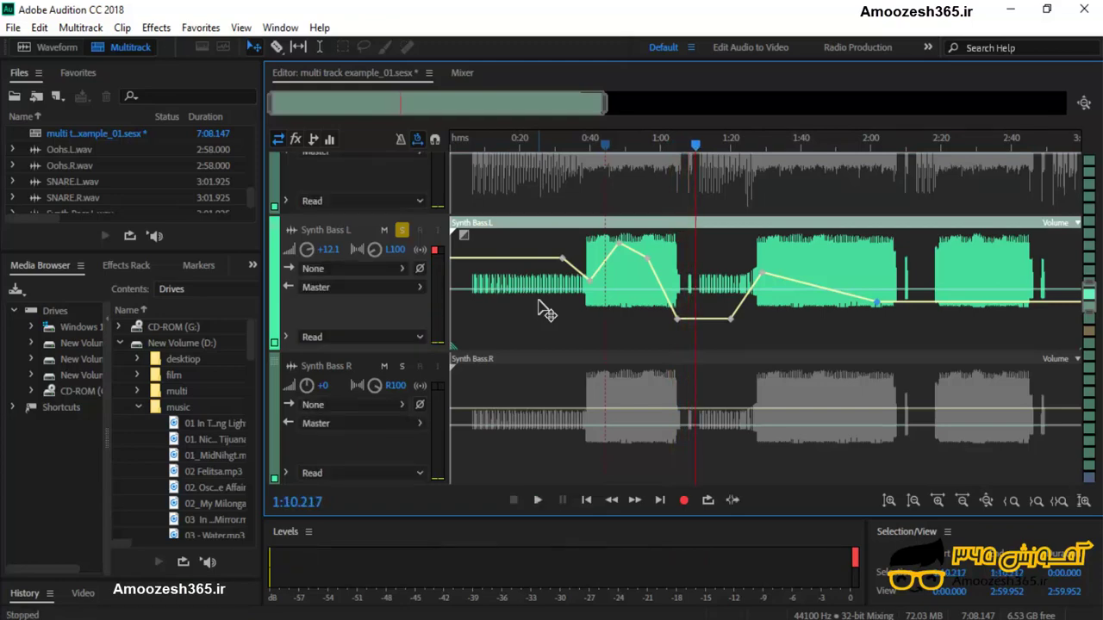
- Turn on Hold Keyframe for the volume keyframes at about 0:32 and 1:29
mouse_move(559, 260)
right_click(559, 265)
left_click(571, 272)
right_click(763, 278)
left_click(782, 289)
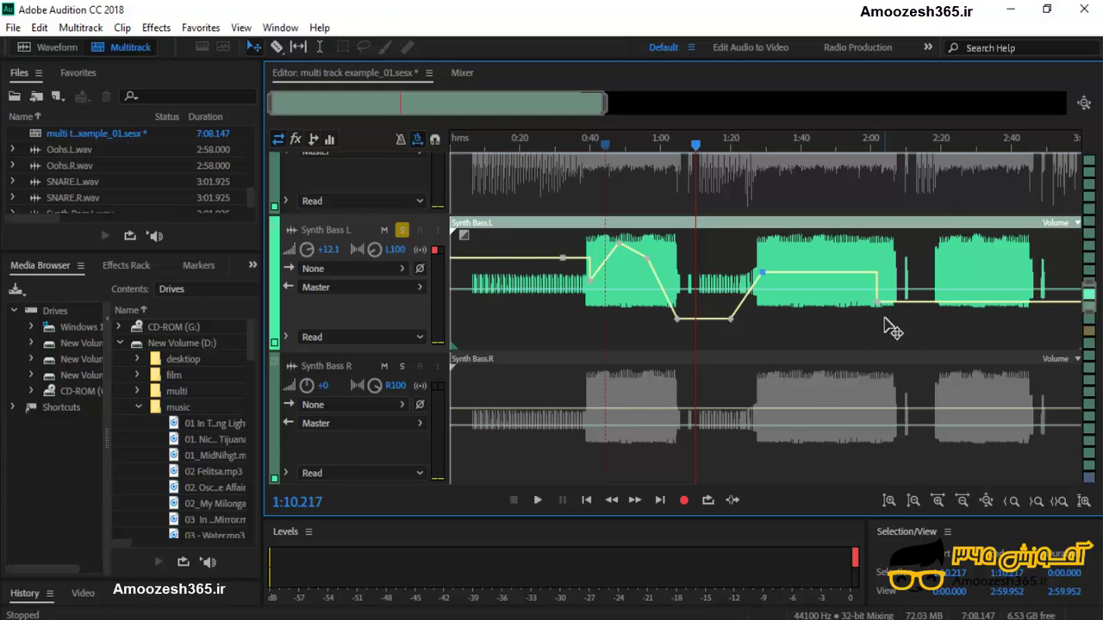
- Turn on Spline Curves for the Synth Bass L volume envelope and turn it off again
right_click(763, 276)
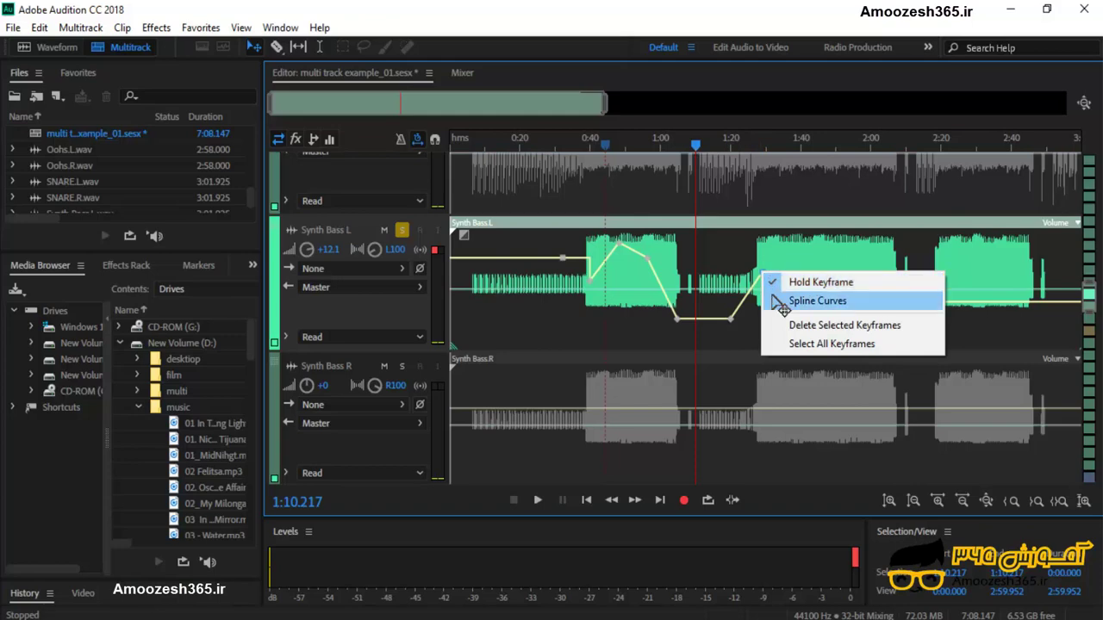
left_click(781, 303)
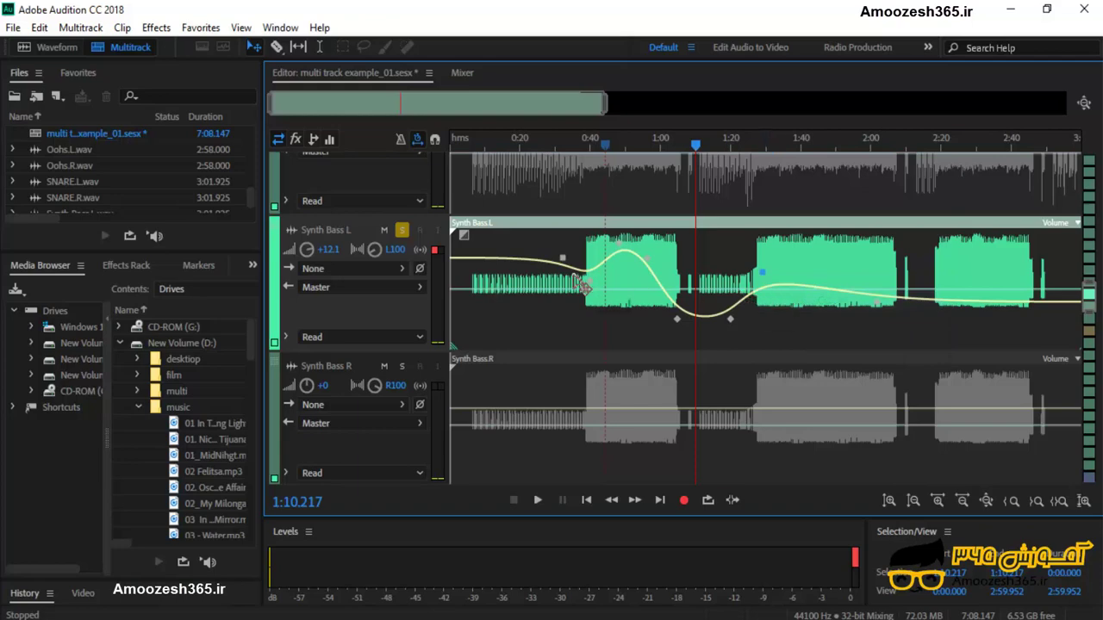
right_click(762, 277)
left_click(773, 305)
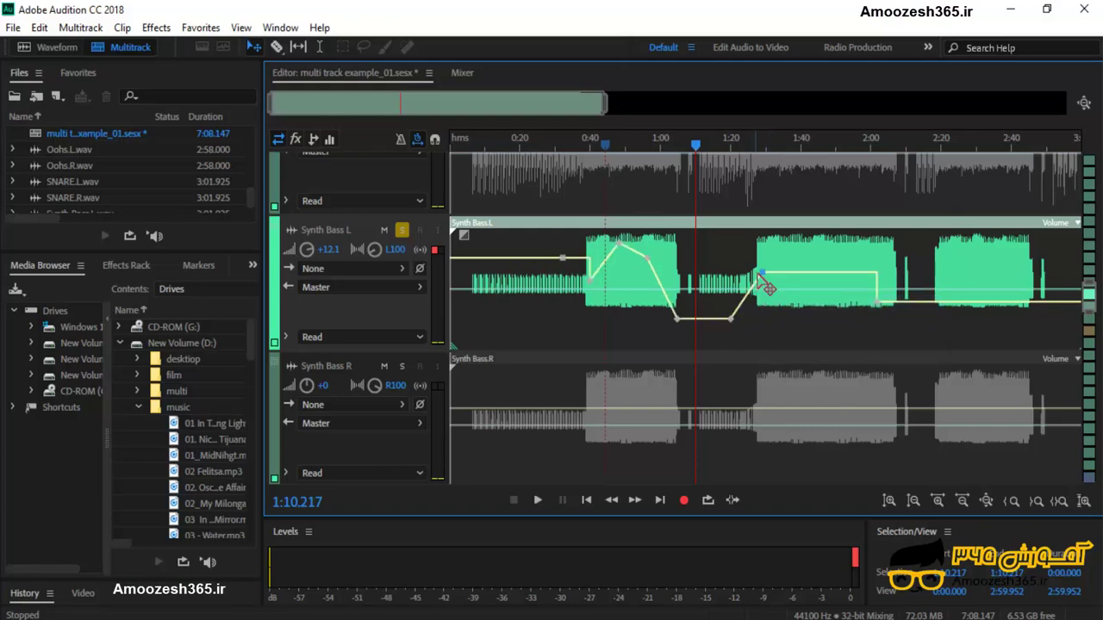
- Replace the 1:29 hold volume keyframe with a raised one at about 1:35 and lower the keyframe at about 2:01
mouse_move(761, 277)
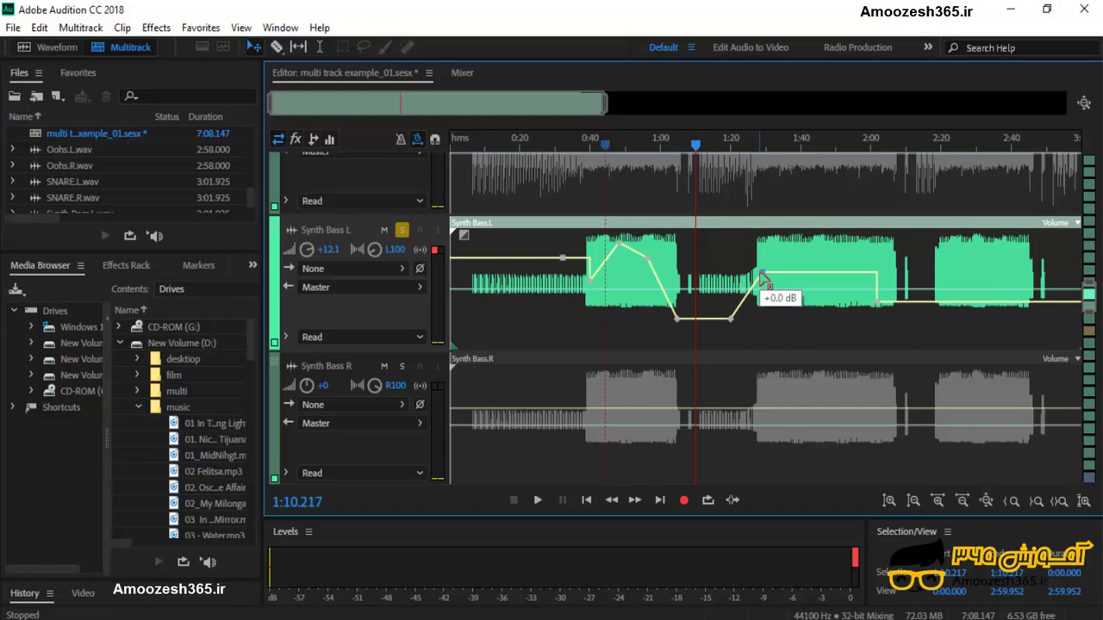
right_click(760, 274)
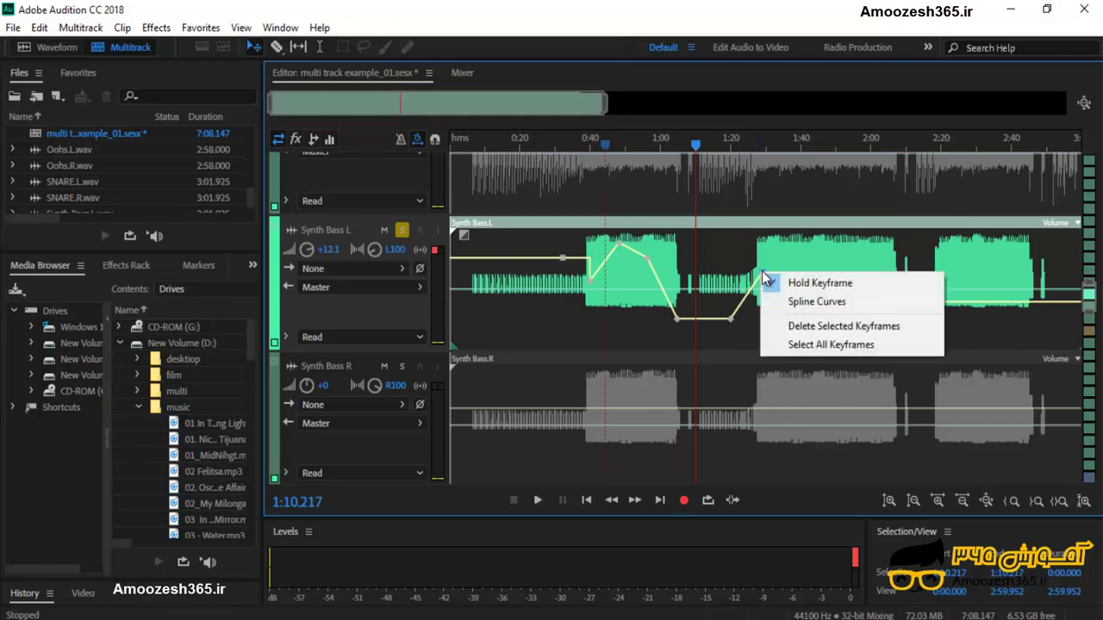
left_click(785, 327)
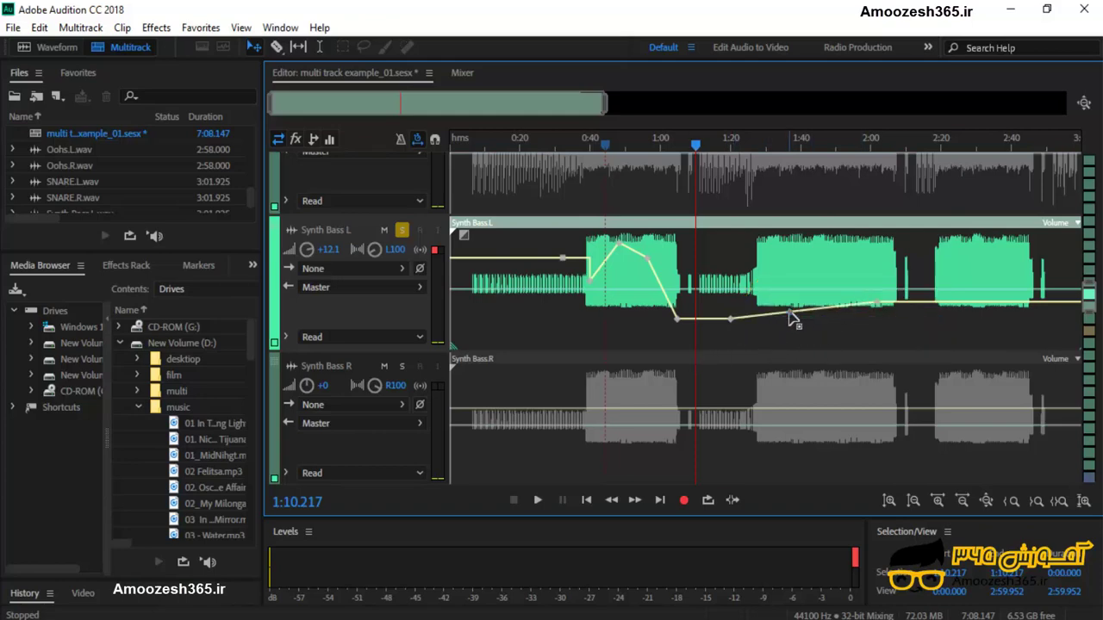
left_click_drag(792, 311, 782, 261)
left_click_drag(874, 304, 877, 331)
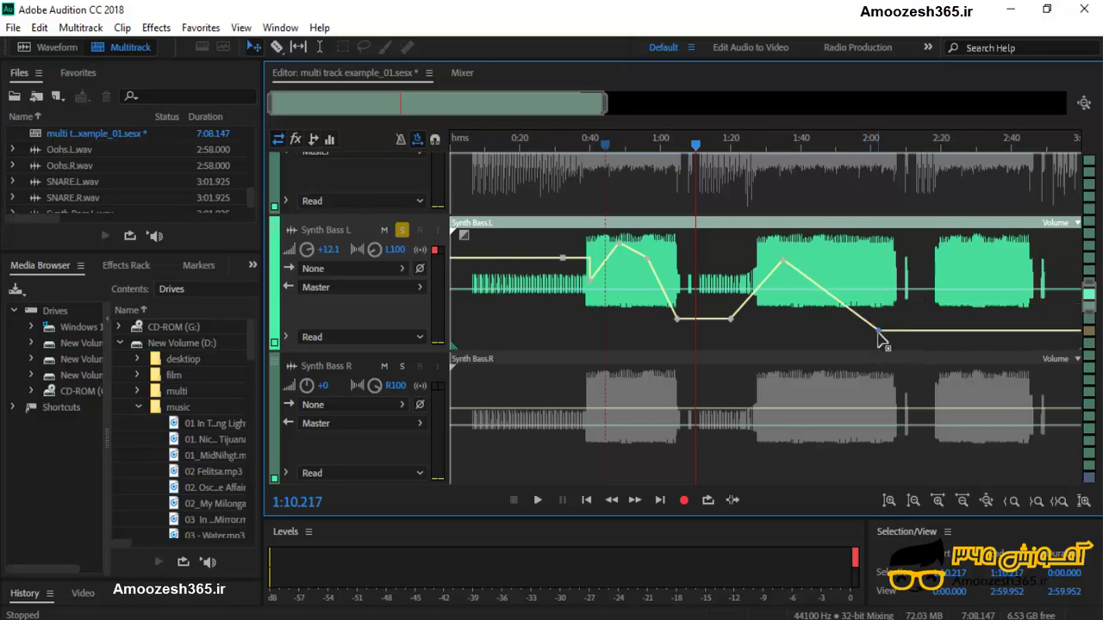
- Select all volume keyframes on the Synth Bass L clip and delete them
right_click(783, 260)
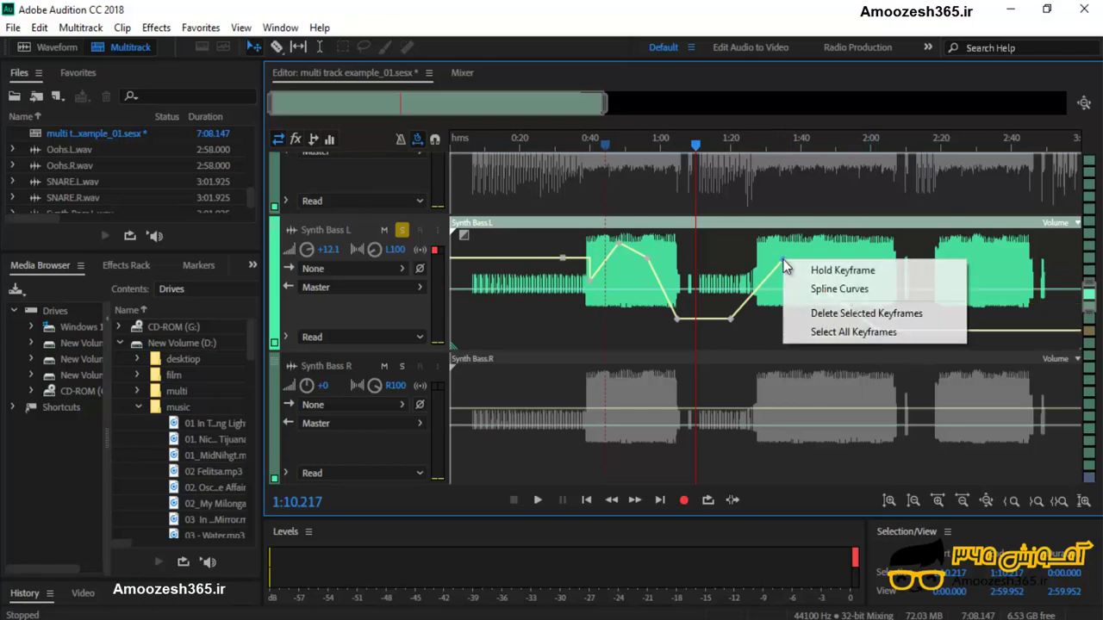
left_click(812, 335)
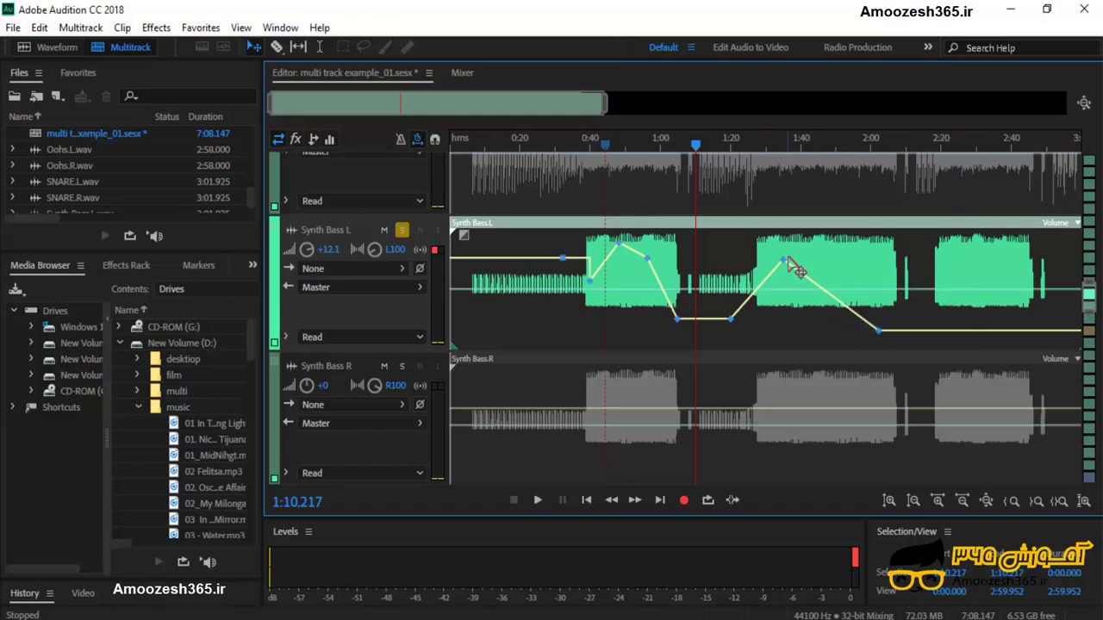
key("Delete")
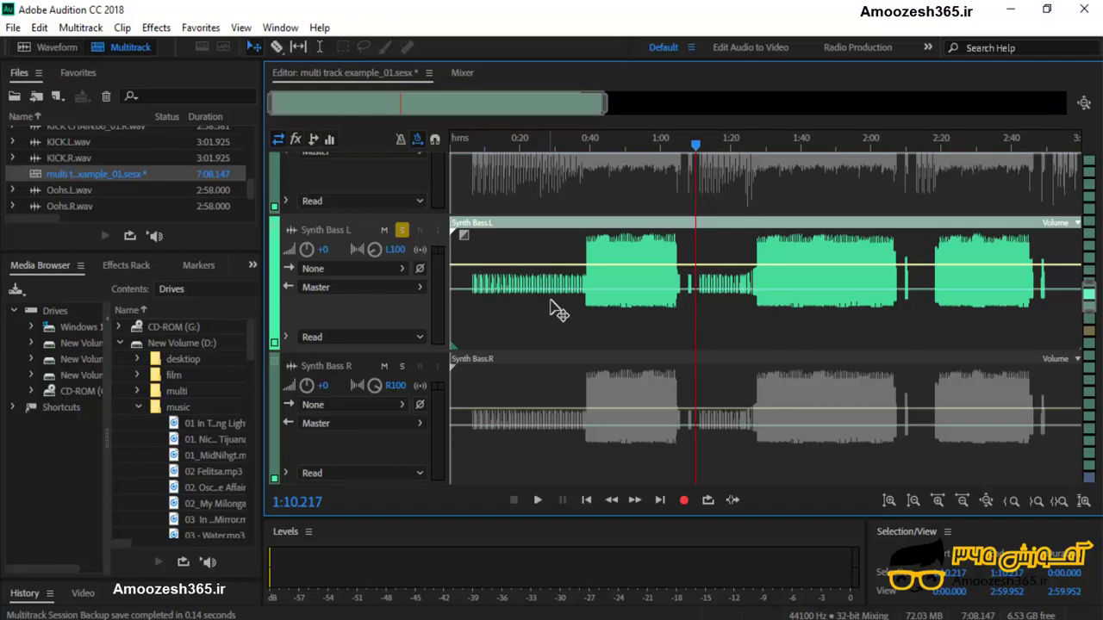
- Add pan keyframes on the Synth Bass L clip, raised at about 0:36 and 1:12 and lowered at about 0:32, 1:06 and 1:58
mouse_move(556, 302)
left_mouse_down()
mouse_move(561, 315)
mouse_move(561, 261)
mouse_move(569, 306)
left_mouse_up()
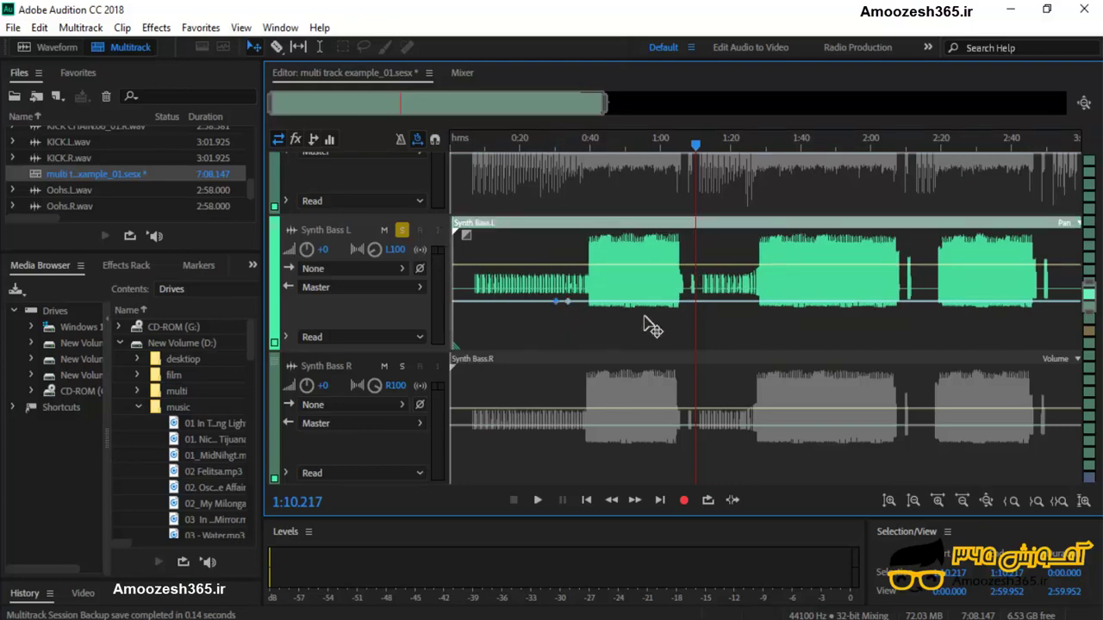
left_click(707, 301)
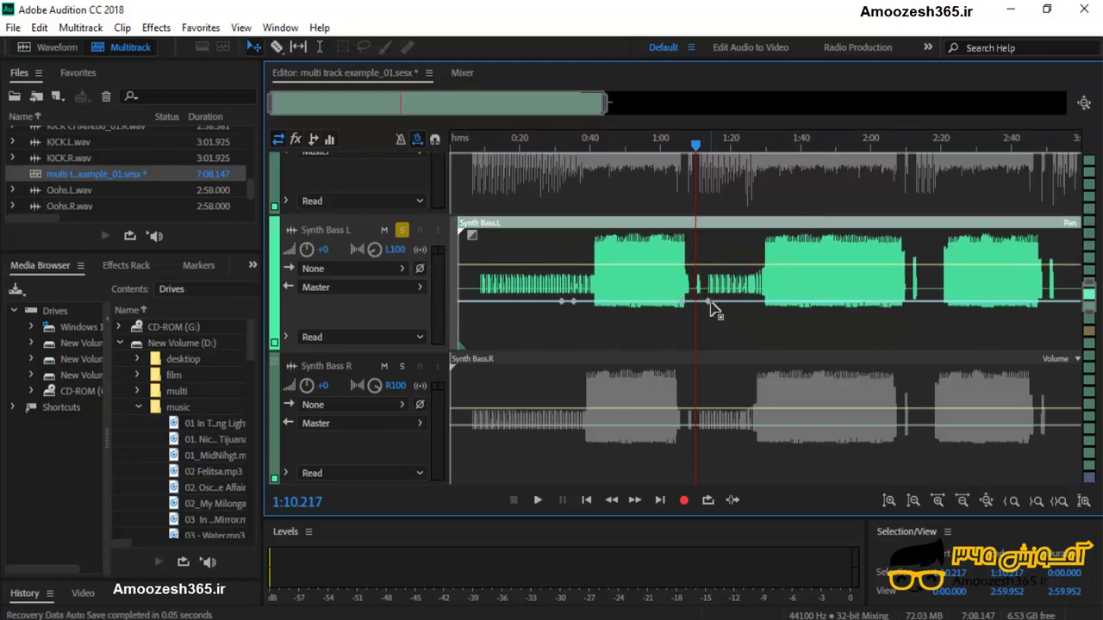
left_click_drag(714, 303, 715, 257)
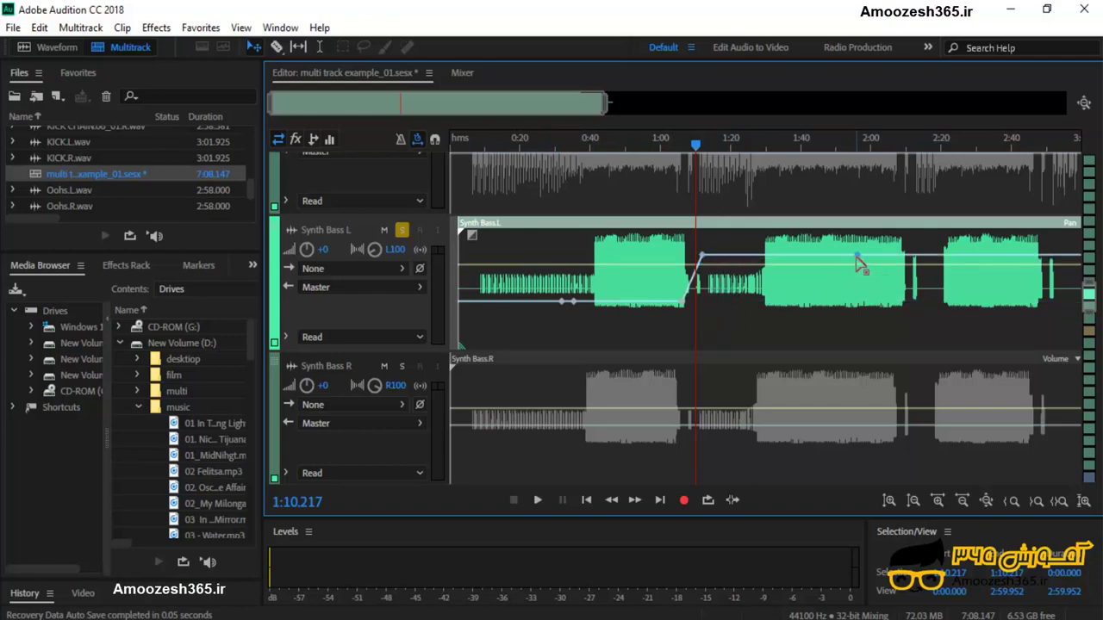
left_click_drag(858, 256, 863, 303)
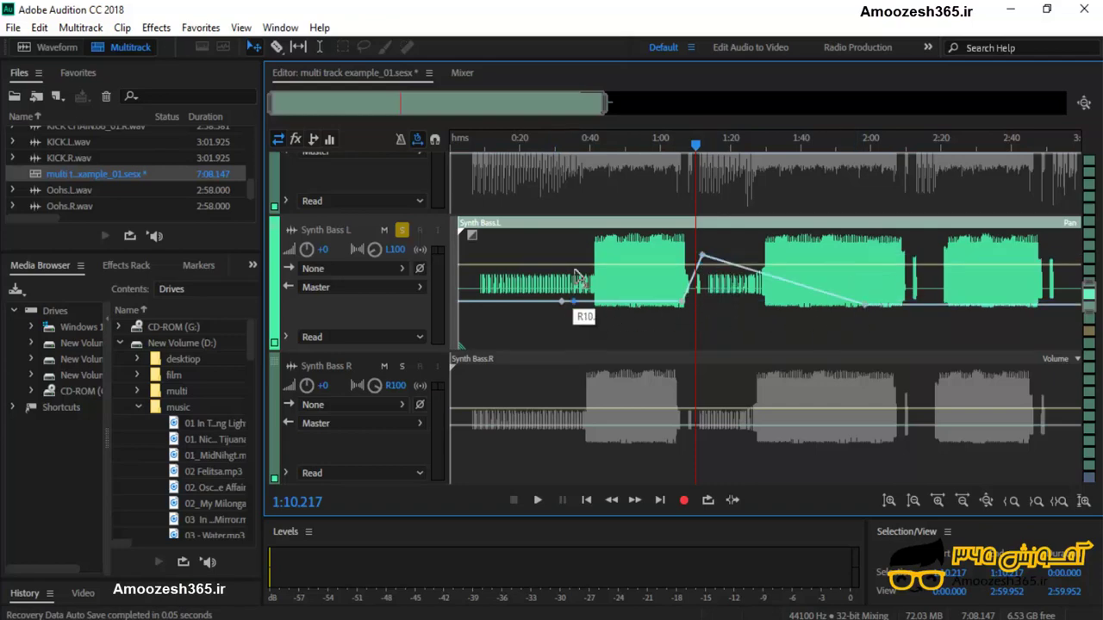
left_click_drag(577, 278, 577, 270)
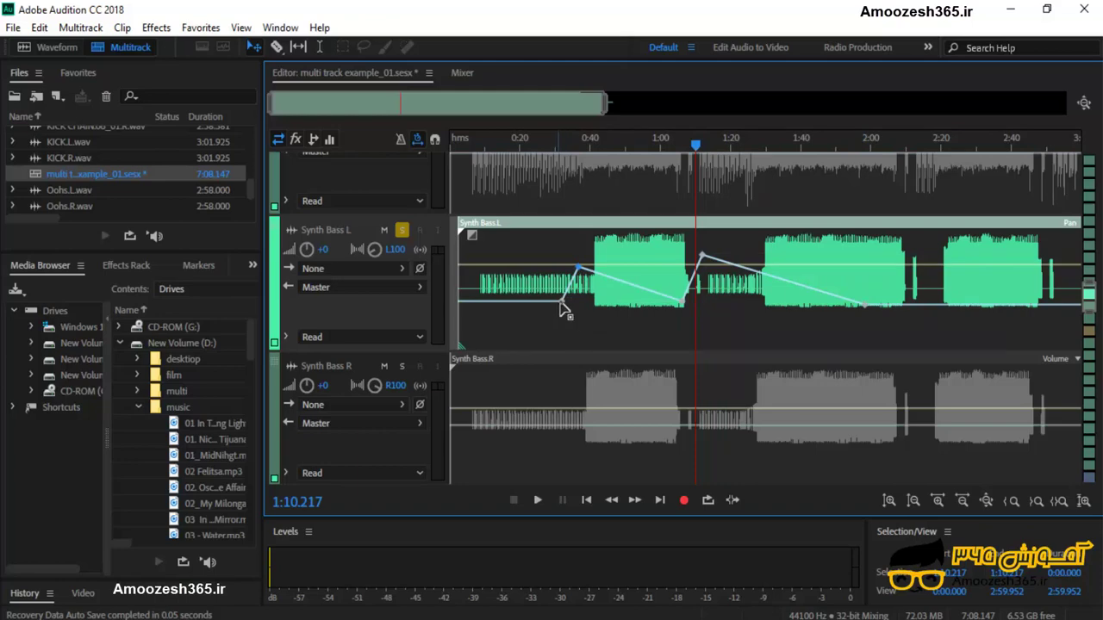
right_click(561, 301)
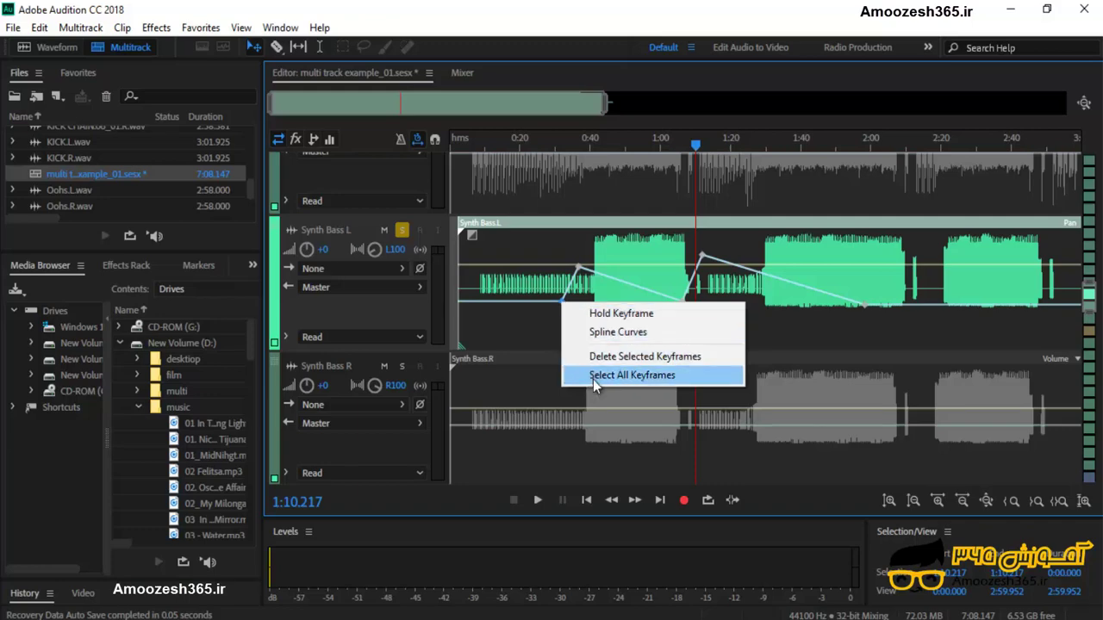
left_click(523, 342)
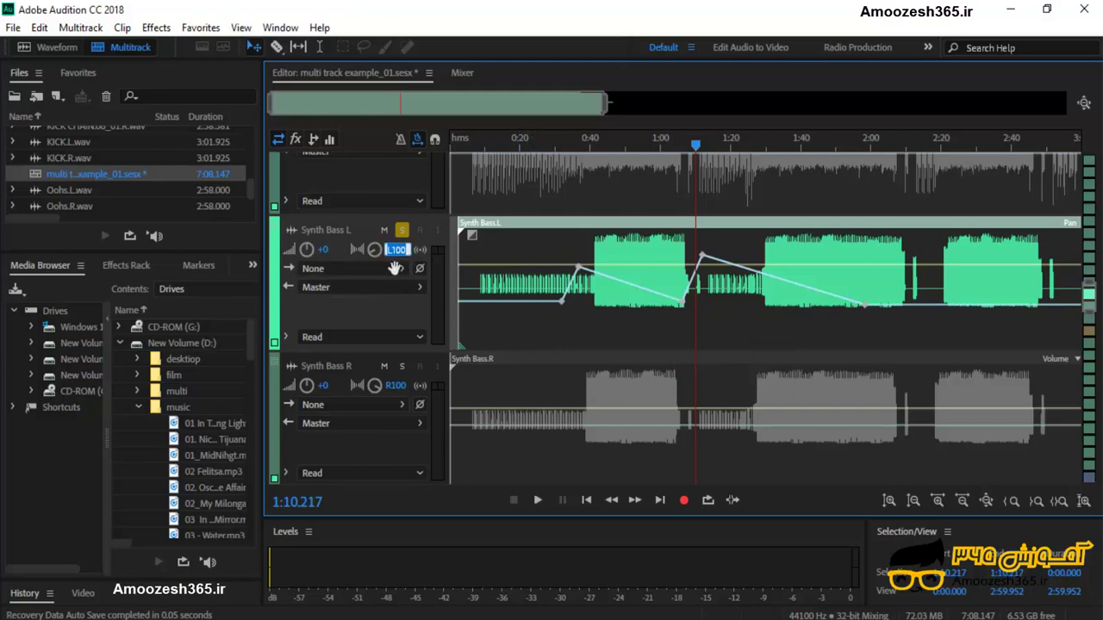
- Play the Synth Bass L clip from about 1:10 and again from about 0:55 to hear its panning
key("space")
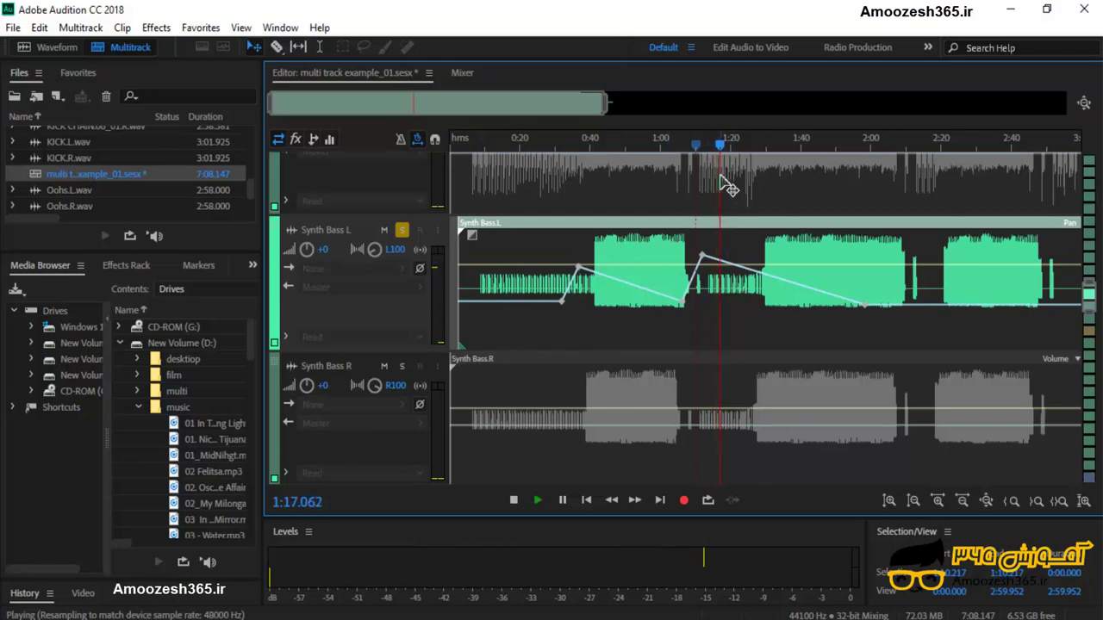
left_click_drag(727, 148, 647, 191)
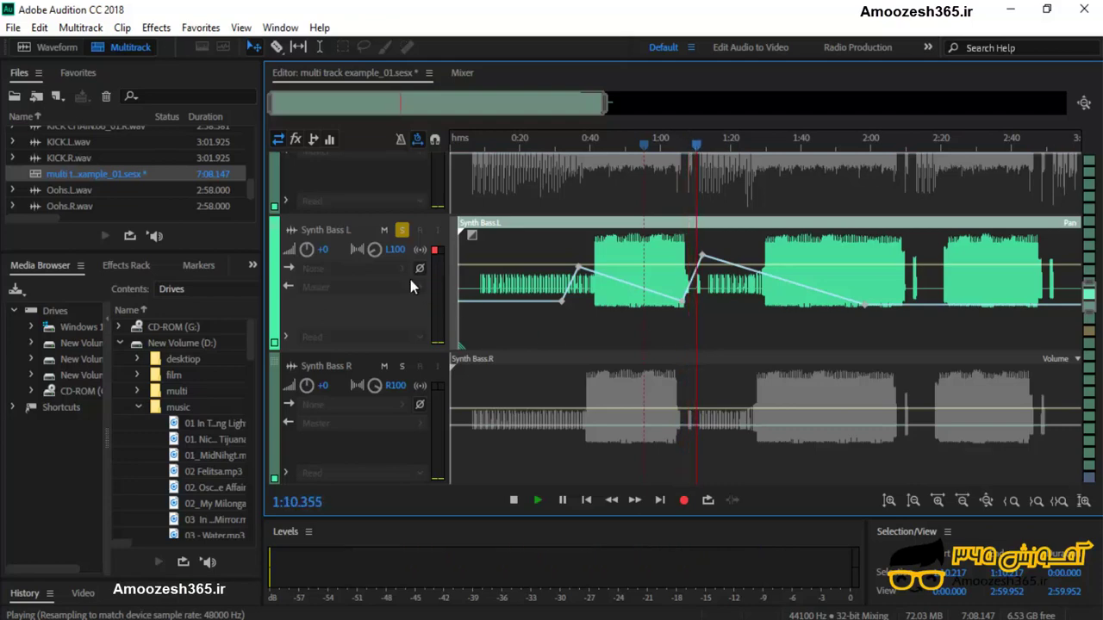
key("space")
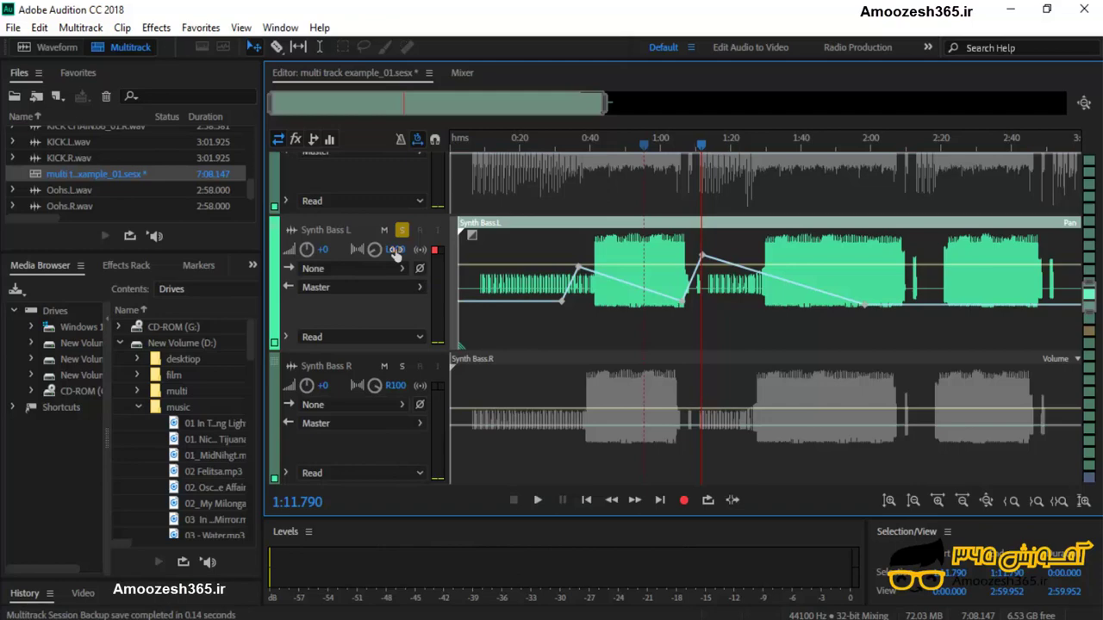
- Delete all pan keyframes from the Synth Bass L clip and set the track's pan to 0
right_click(561, 296)
left_click(520, 325)
right_click(560, 303)
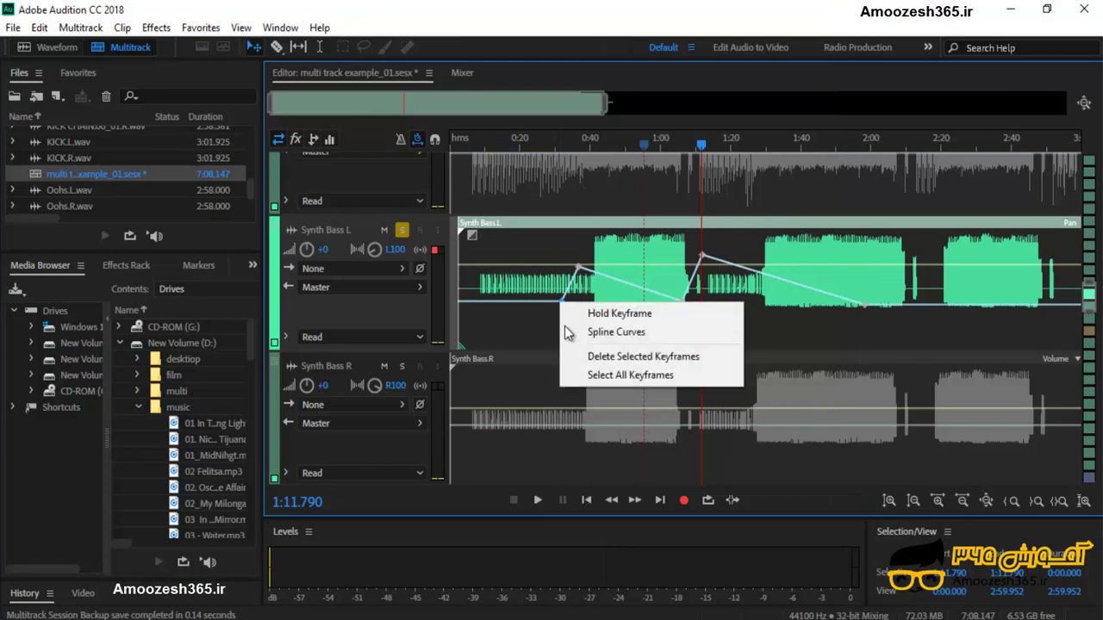
left_click(579, 382)
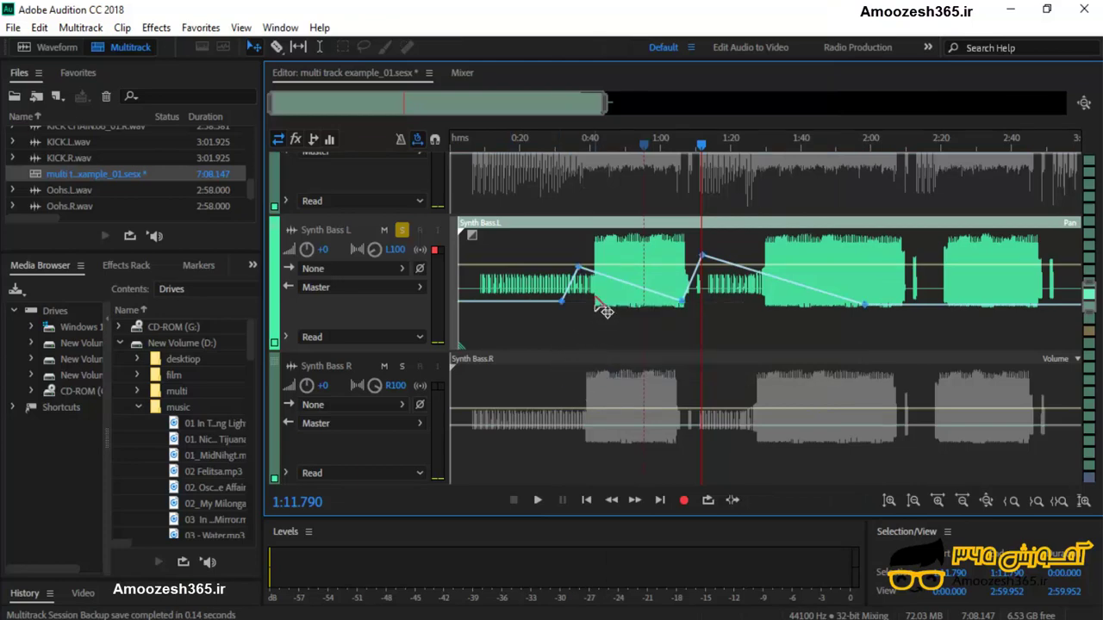
key("Delete")
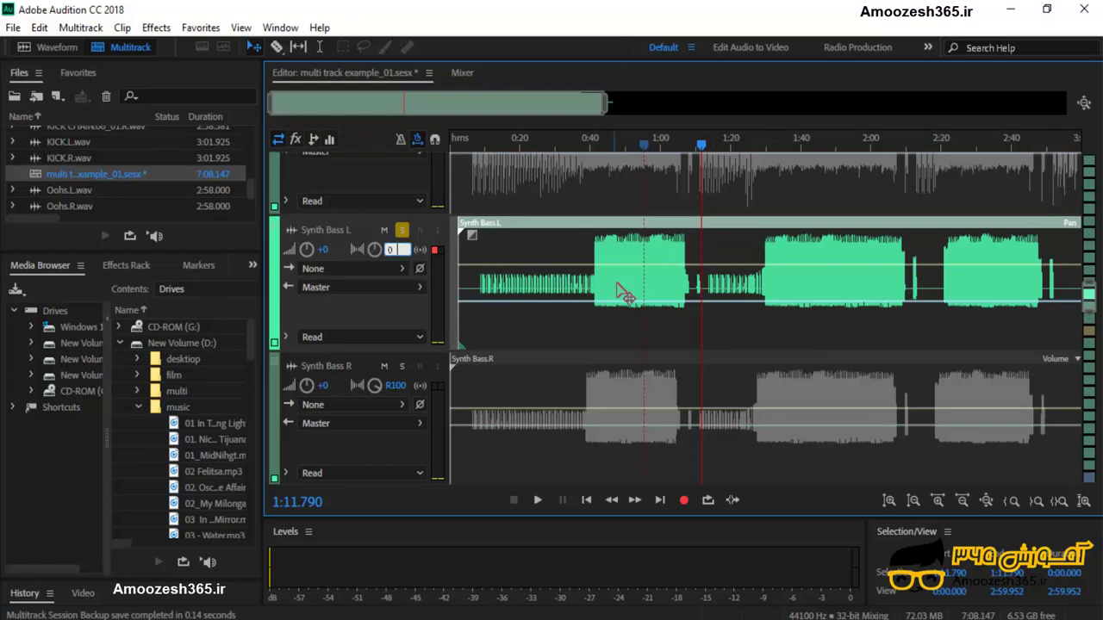
- Add pan keyframes at about 0:33, 1:44, 1:59 and 2:13, alternating low and high, and listen from about 1:36 and 1:59
left_click(565, 302)
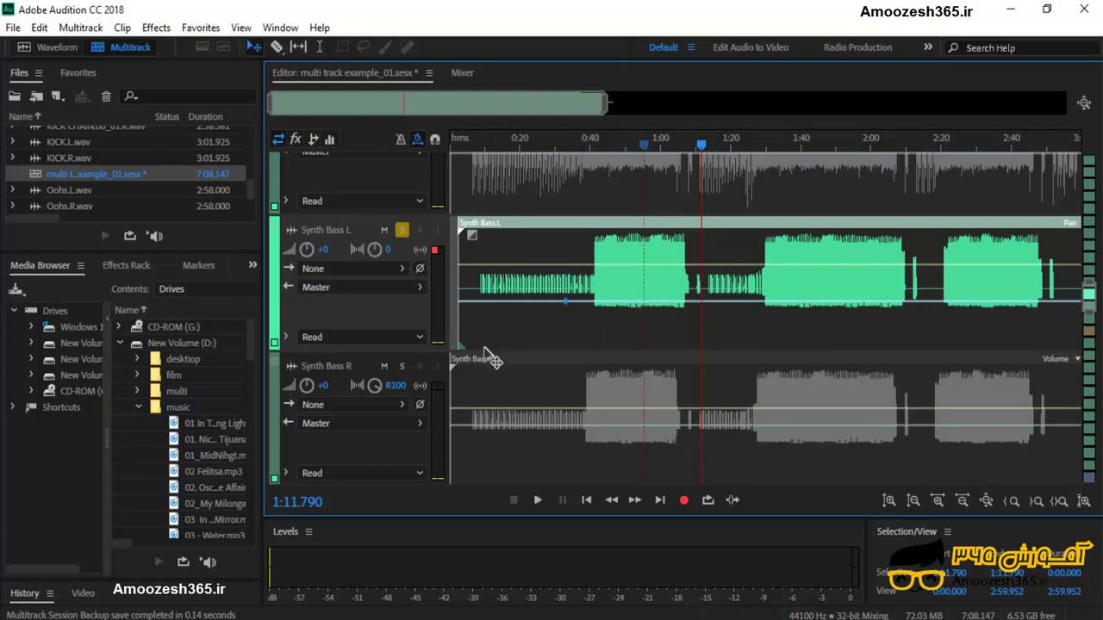
left_click(538, 501)
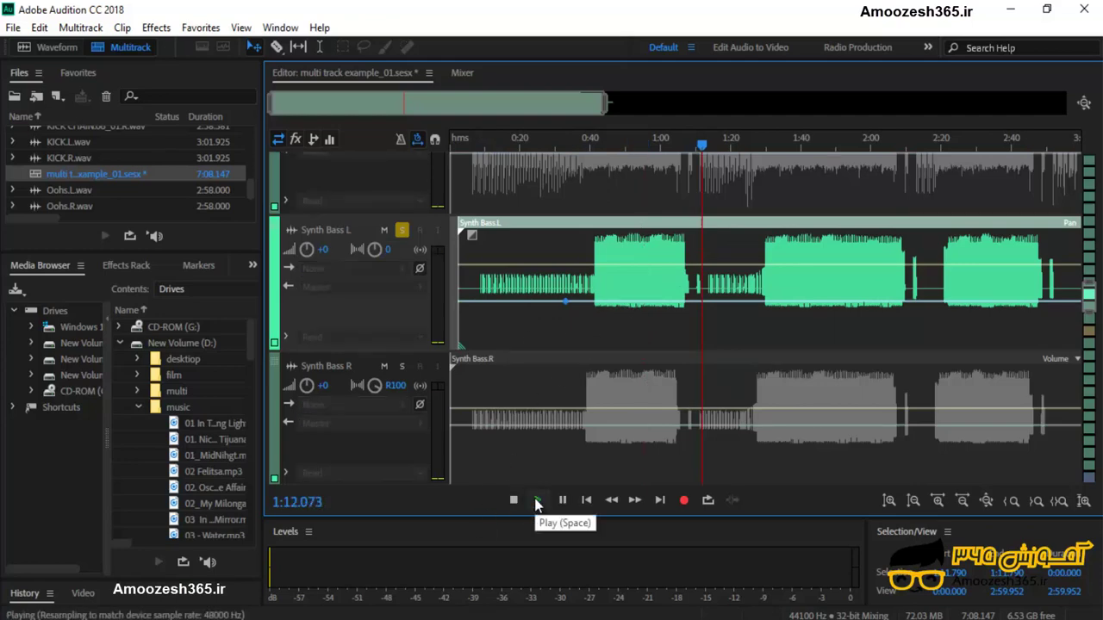
left_click_drag(708, 145, 789, 147)
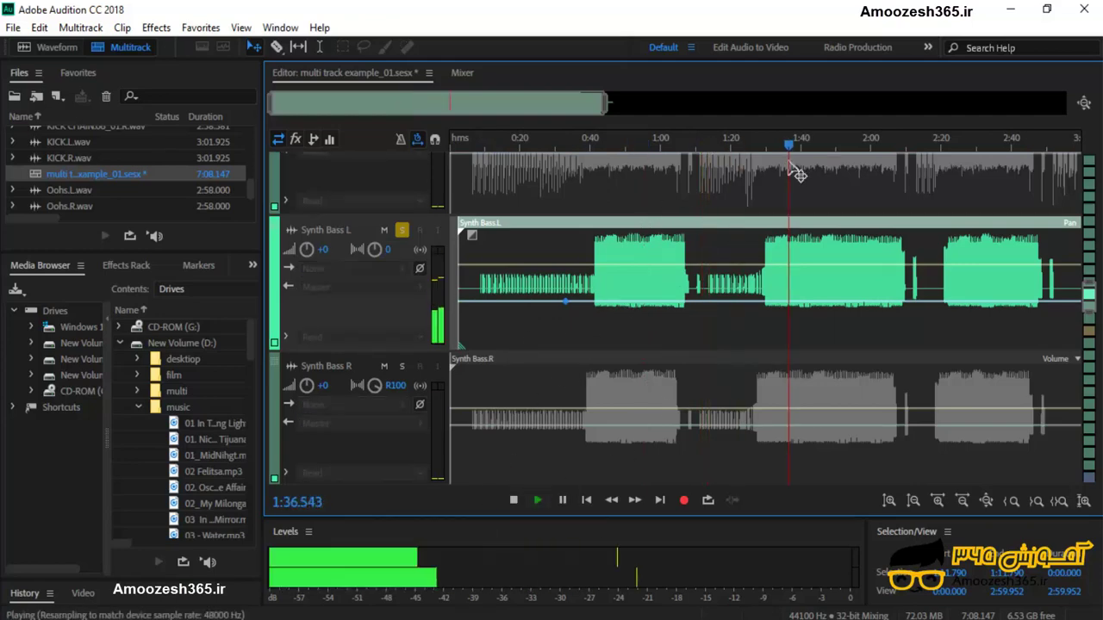
left_click(817, 301)
left_click_drag(818, 274, 915, 258)
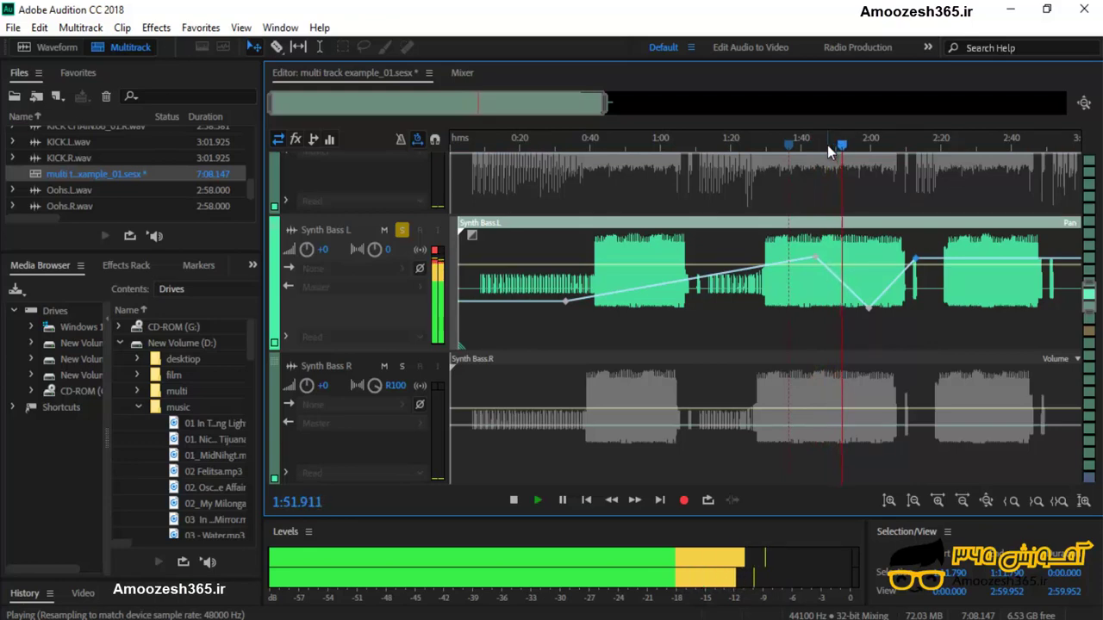
left_click_drag(847, 145, 867, 145)
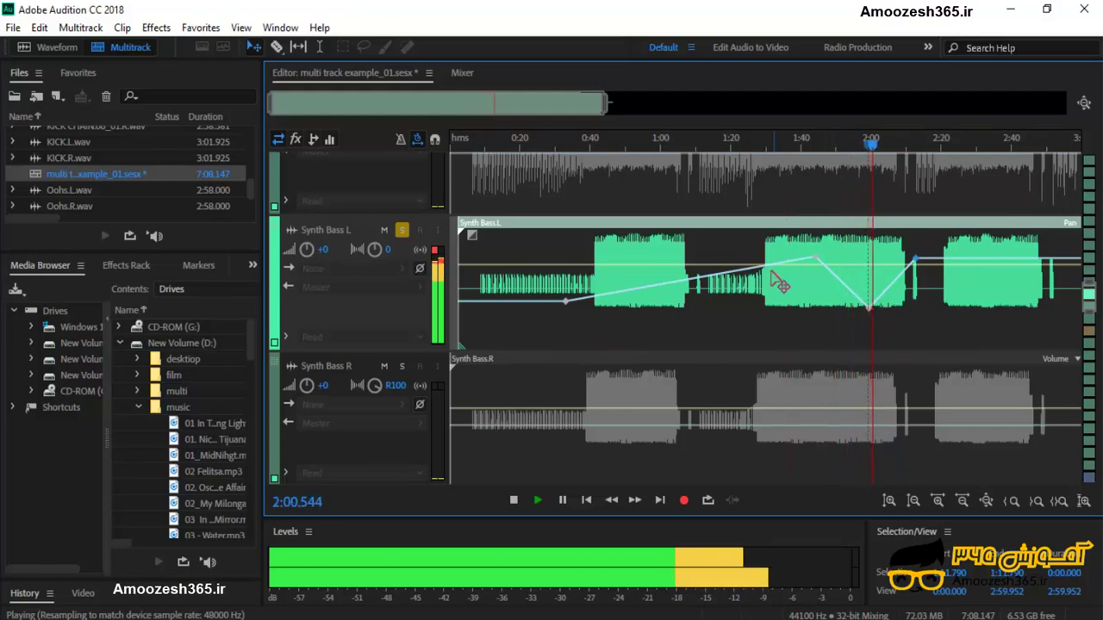
key("space")
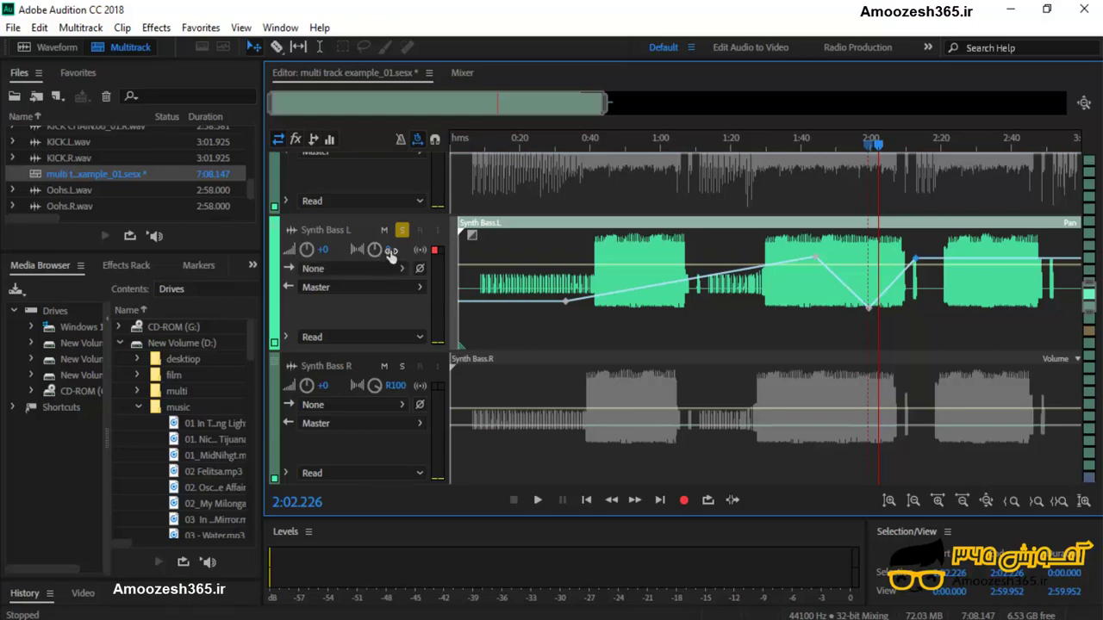
- Set the Synth Bass L track's pan to L100
key("BackSpace")
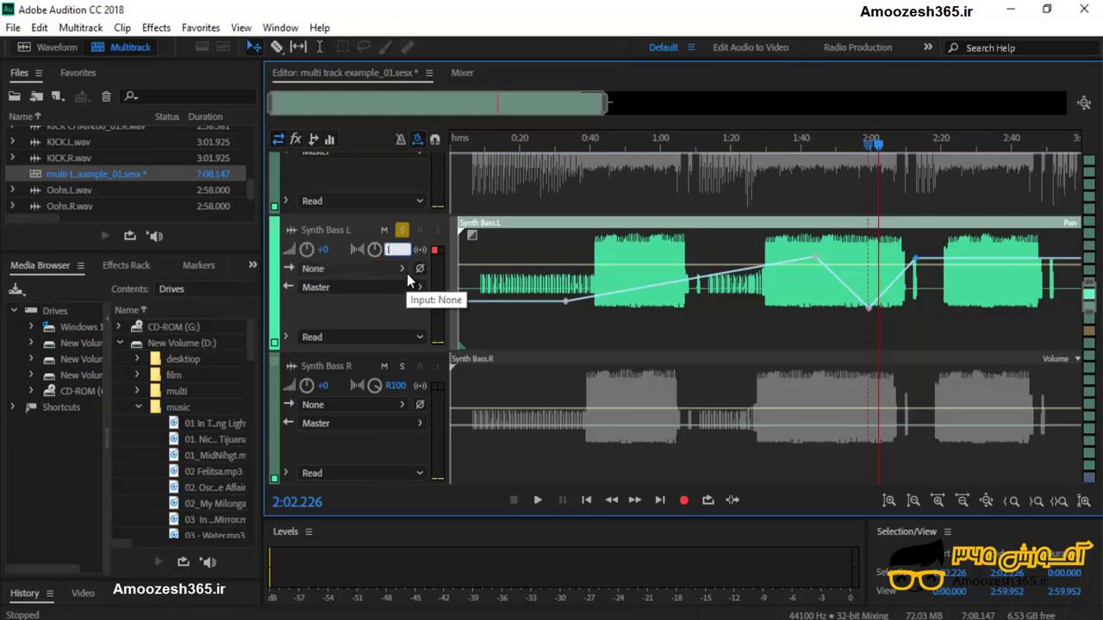
type("L100")
key("Return")
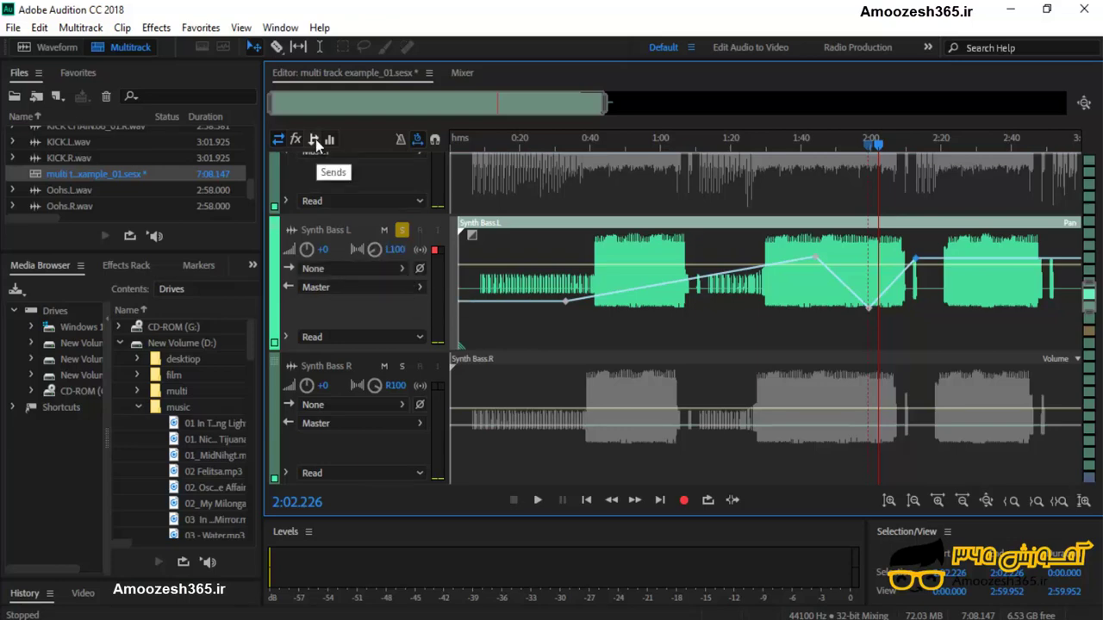
- Show the track sends, look through the Synth Bass L send slots and expand that track's automation lane
left_click(315, 140)
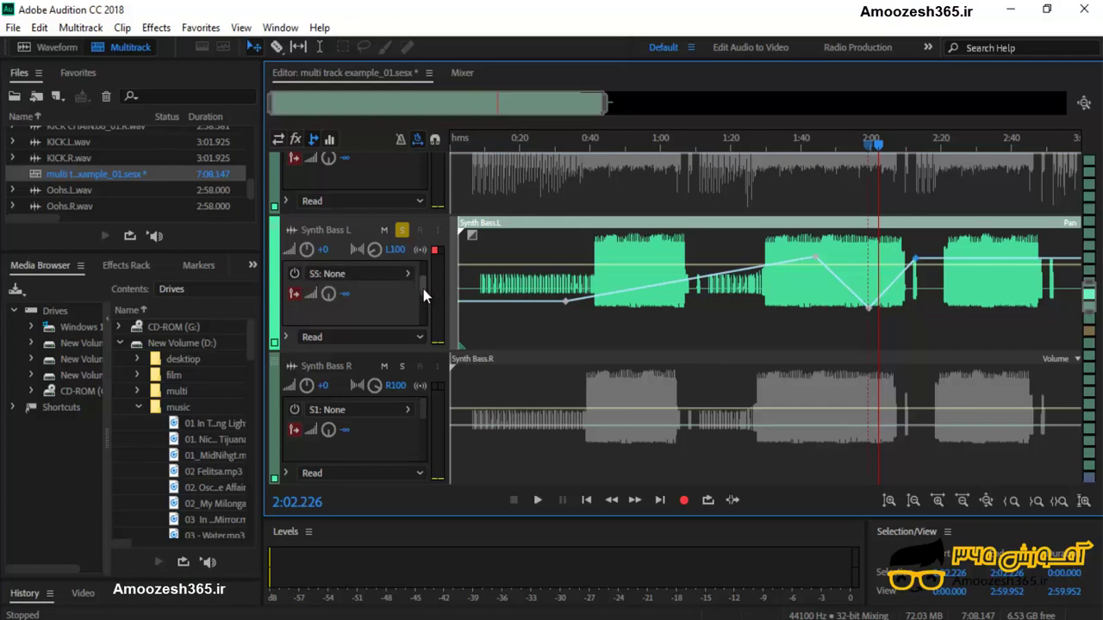
mouse_move(423, 288)
left_mouse_down()
mouse_move(427, 332)
mouse_move(422, 285)
left_mouse_up()
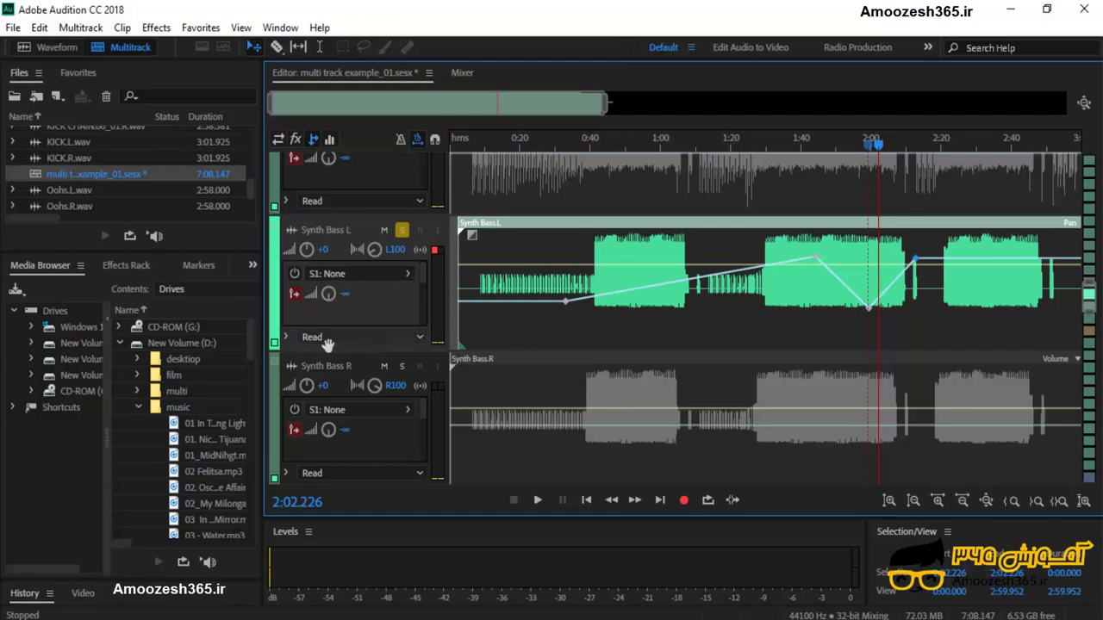
left_click(286, 337)
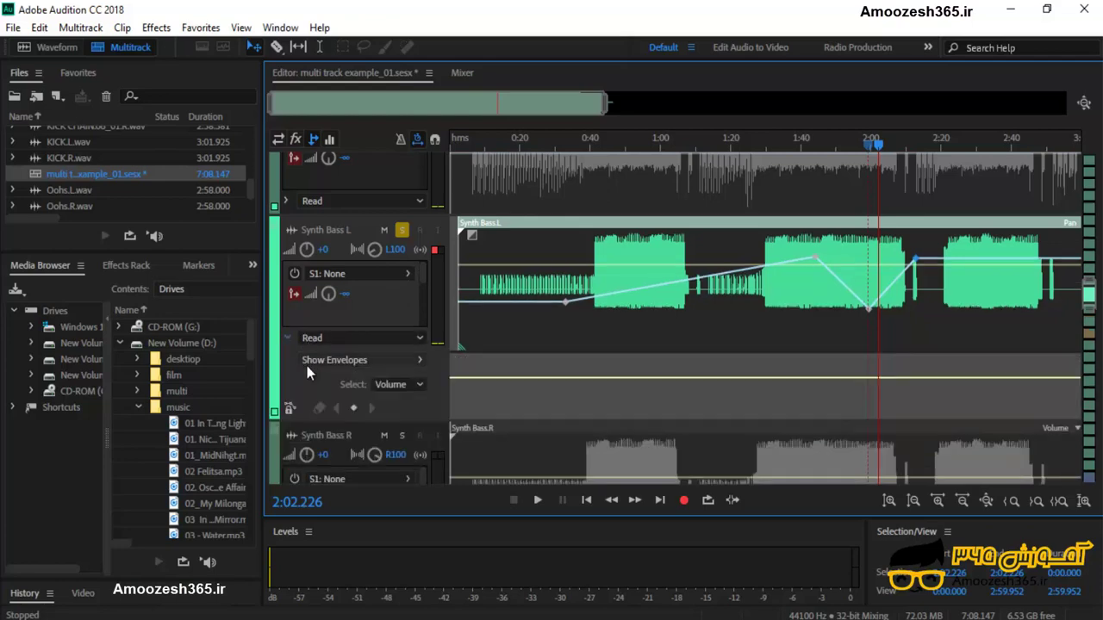
- Select all pan keyframes on the Synth Bass L clip and delete them
right_click(815, 257)
left_click(849, 332)
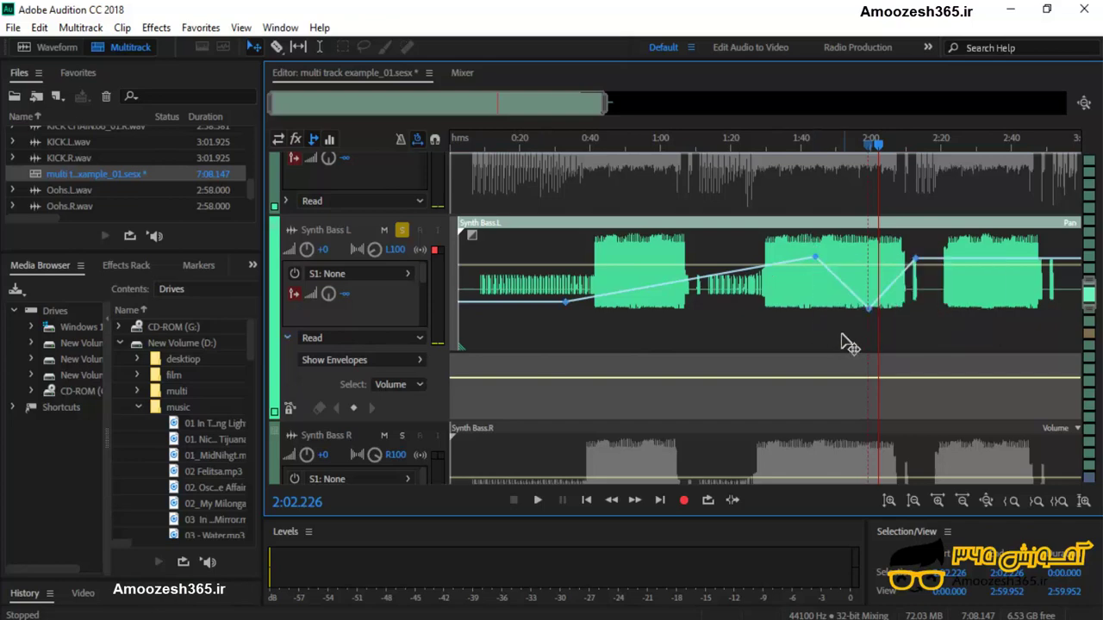
key("Delete")
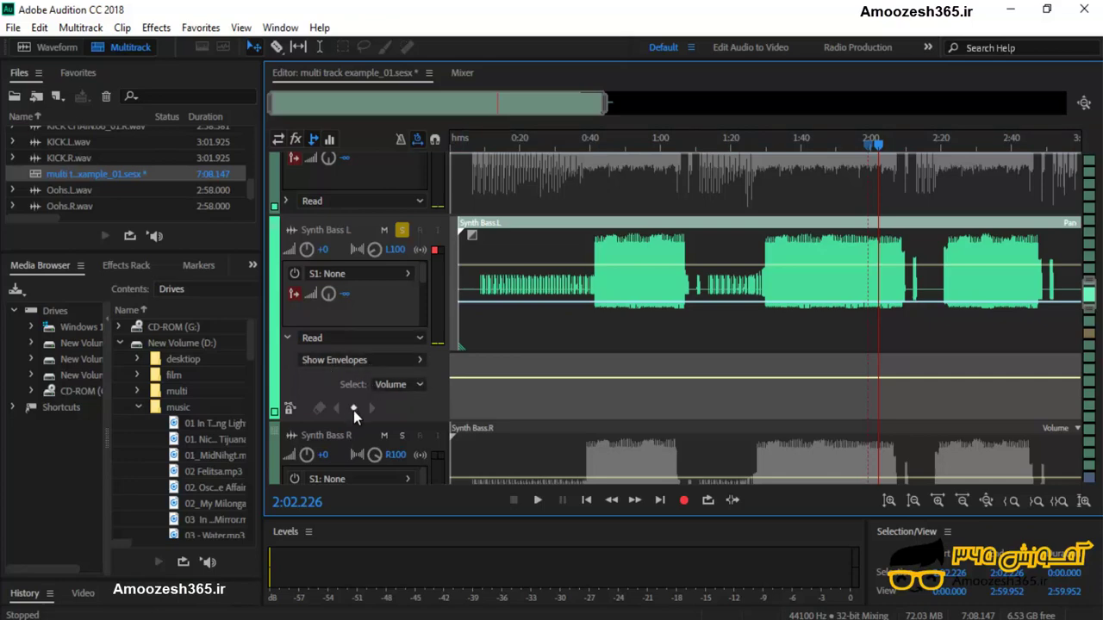
- Show the Pan envelope in the Synth Bass L automation lane
left_click(419, 359)
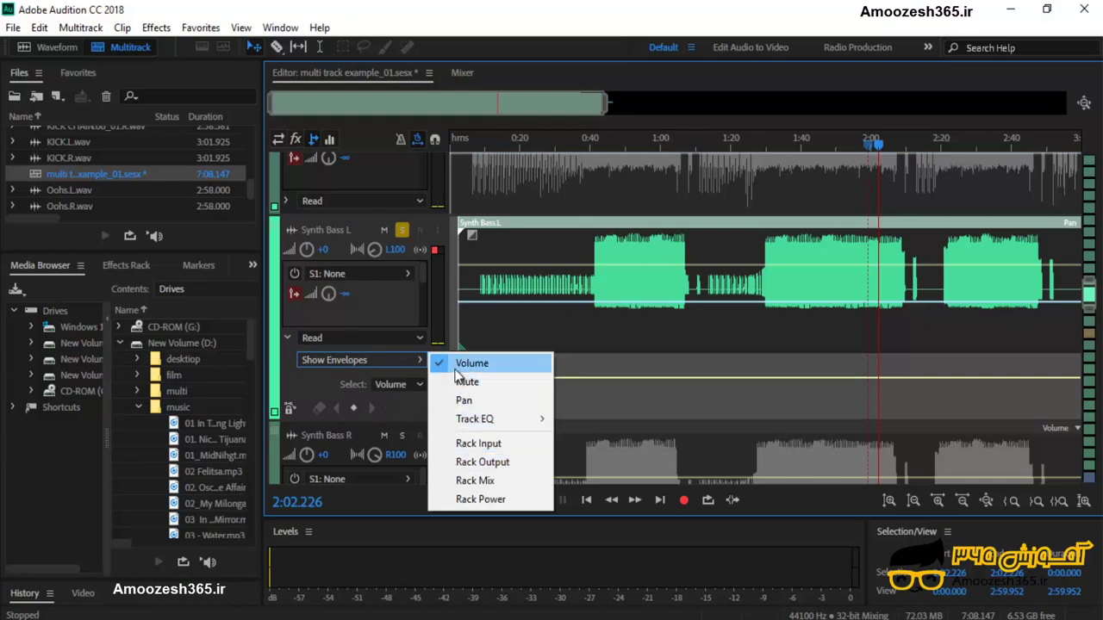
left_click(463, 399)
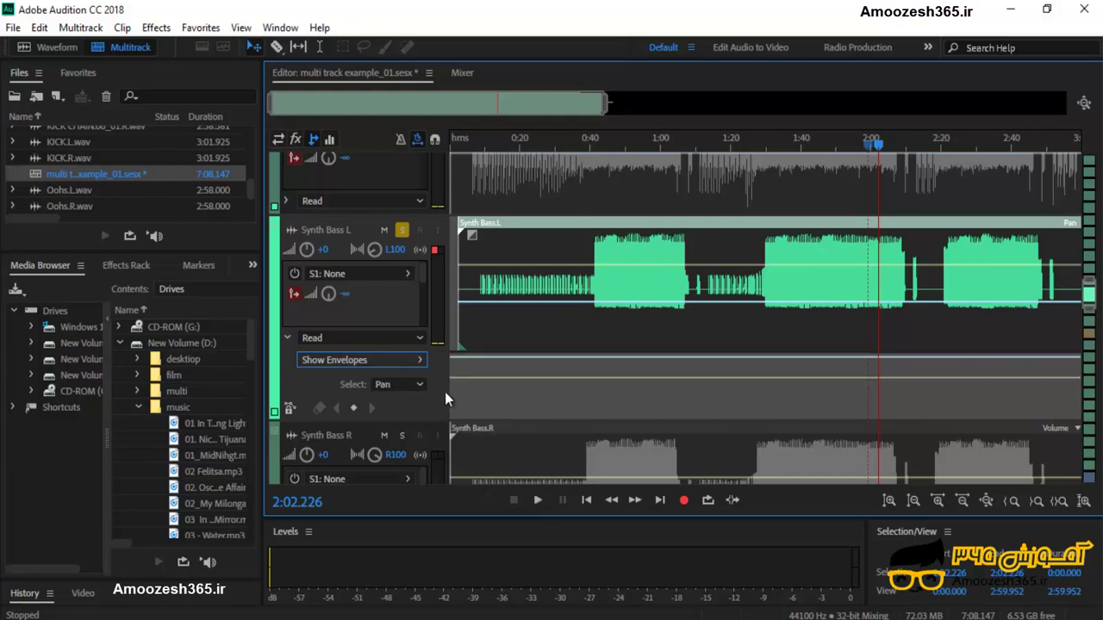
- Set the Synth Bass L track's volume to -3.8 dB with its automation lane envelope and check the envelopes offered for selection
left_click_drag(468, 393, 470, 355)
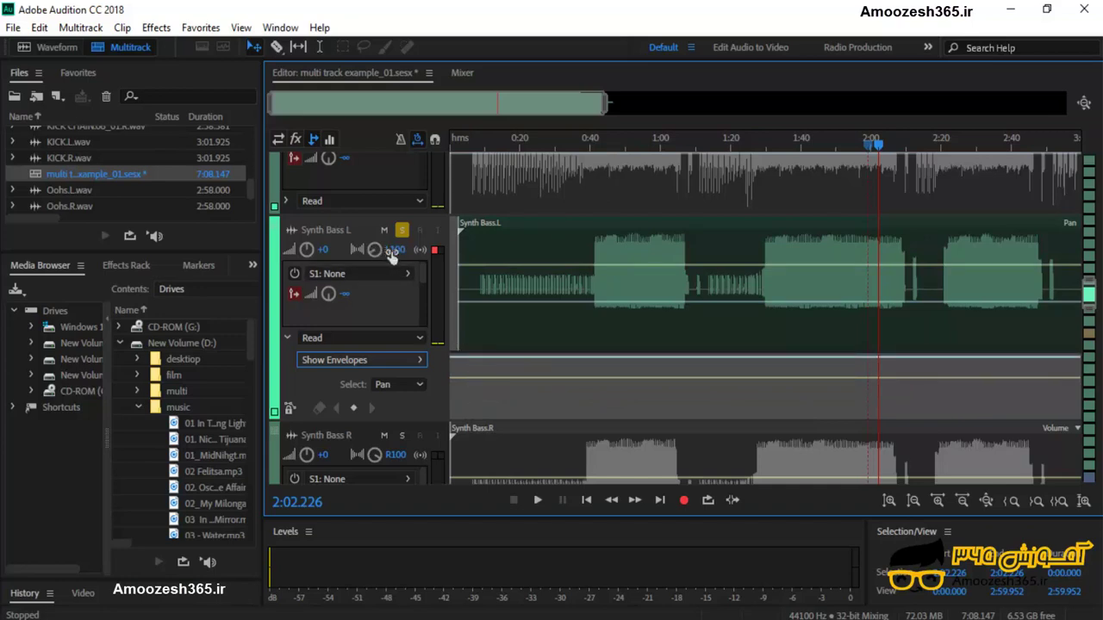
left_click(516, 379)
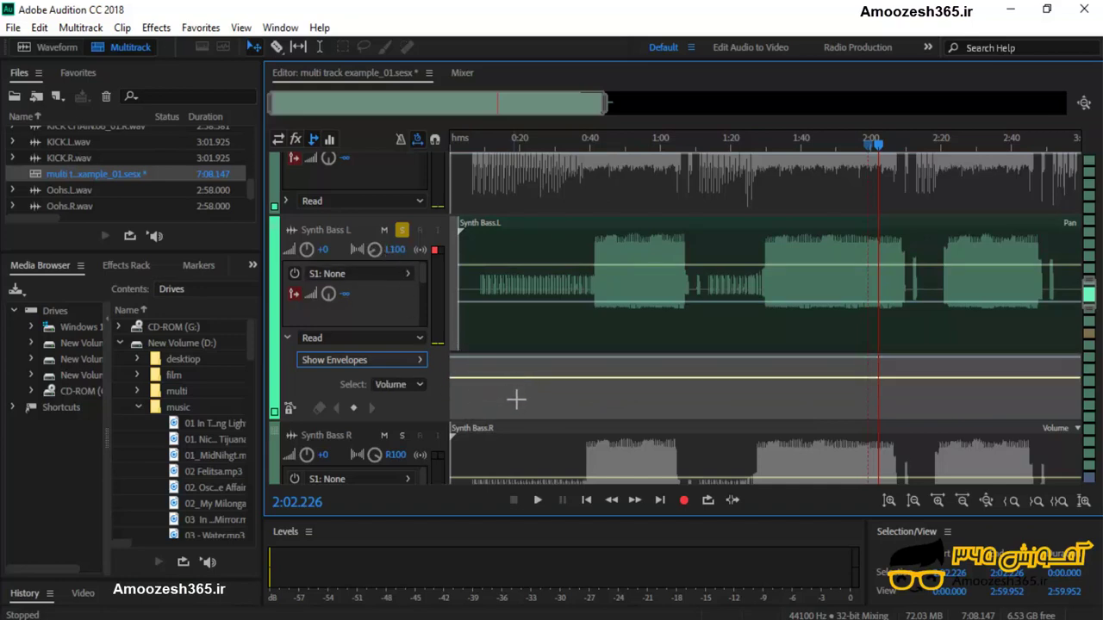
mouse_move(529, 380)
left_mouse_down()
mouse_move(526, 413)
mouse_move(523, 372)
mouse_move(523, 386)
left_mouse_up()
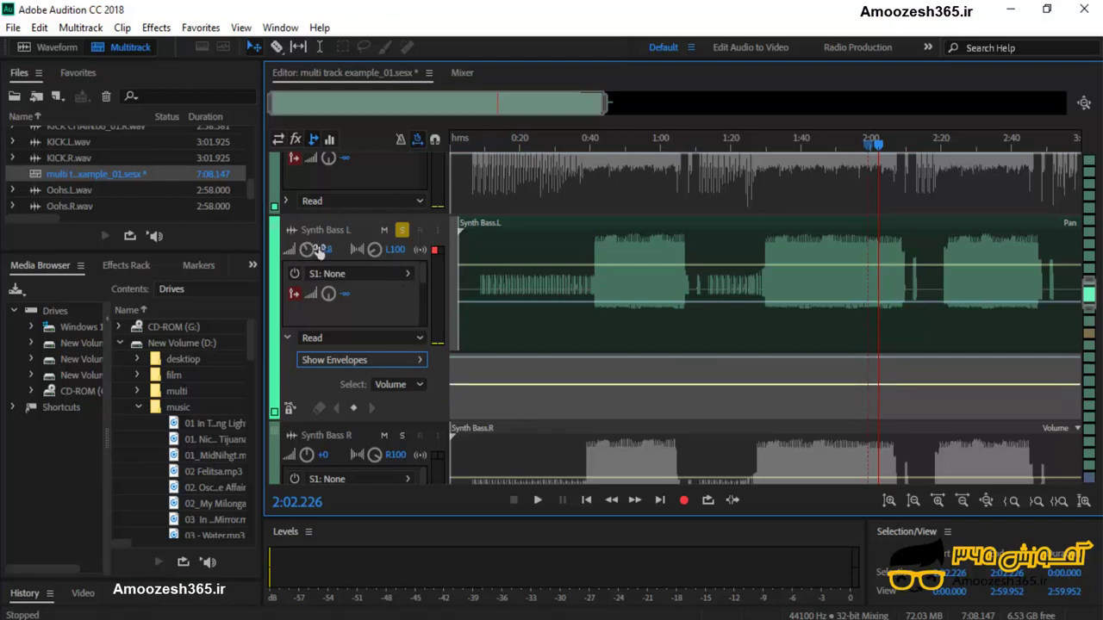
left_click(322, 250)
left_click(422, 384)
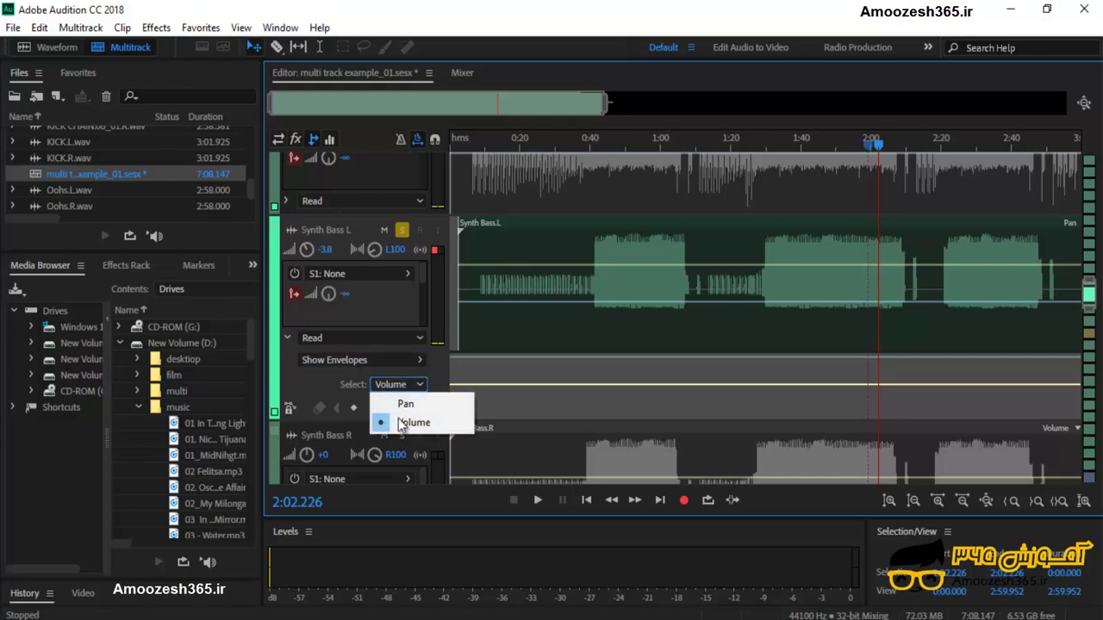
left_click(422, 386)
left_click(422, 386)
left_click(499, 369)
- Play the session from 2:02.226, set the Synth Bass L track volume envelope to -3.2 dB during playback, and stop
left_click(538, 499)
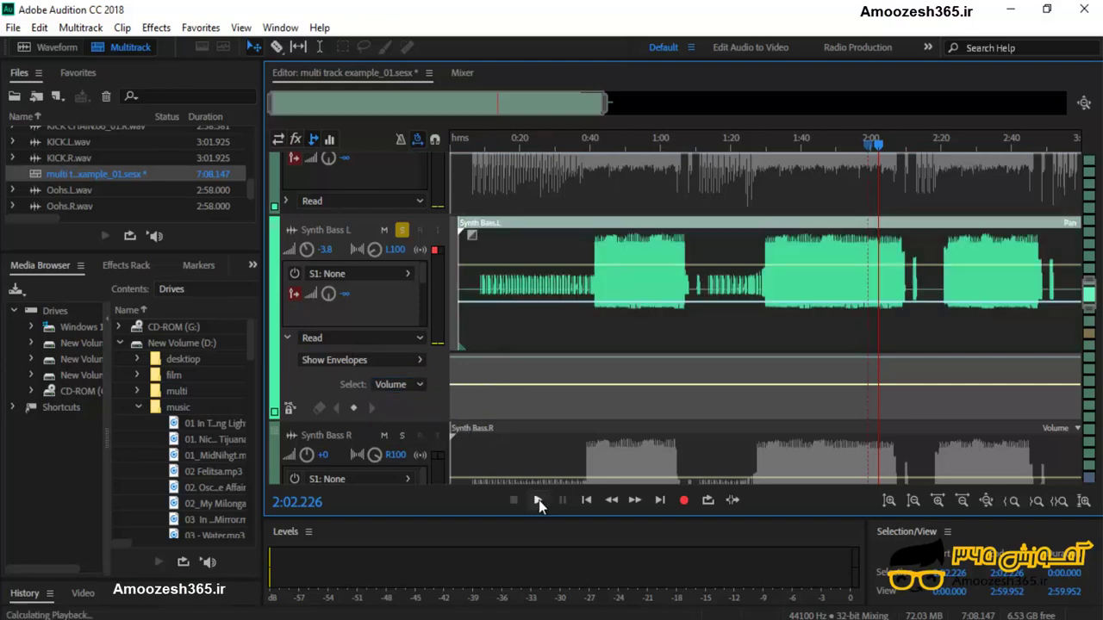
left_click_drag(547, 385, 541, 362)
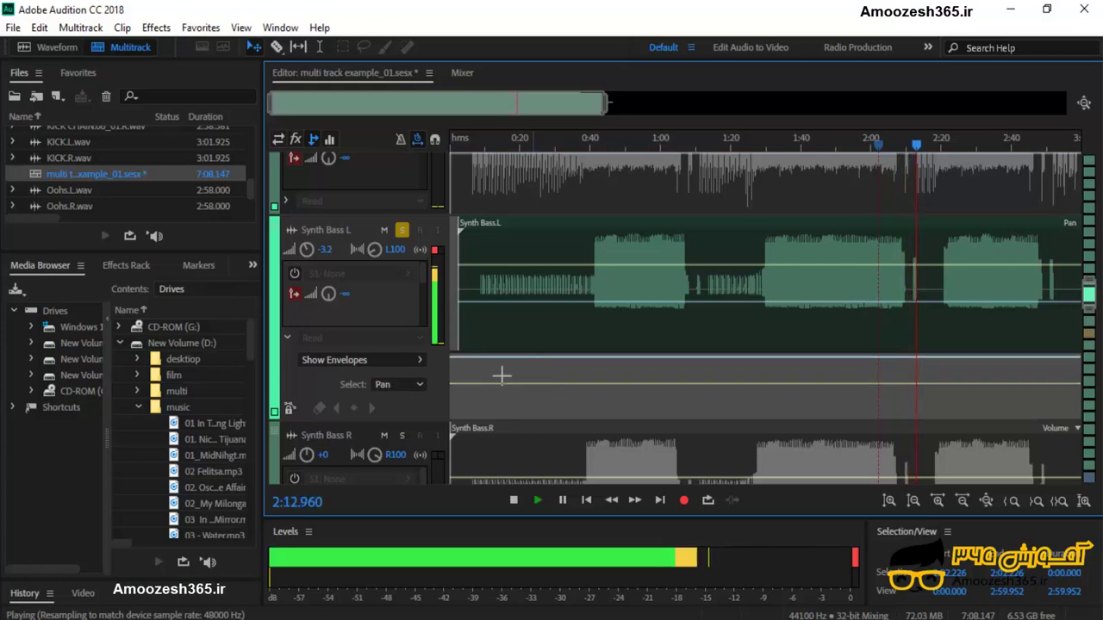
key("space")
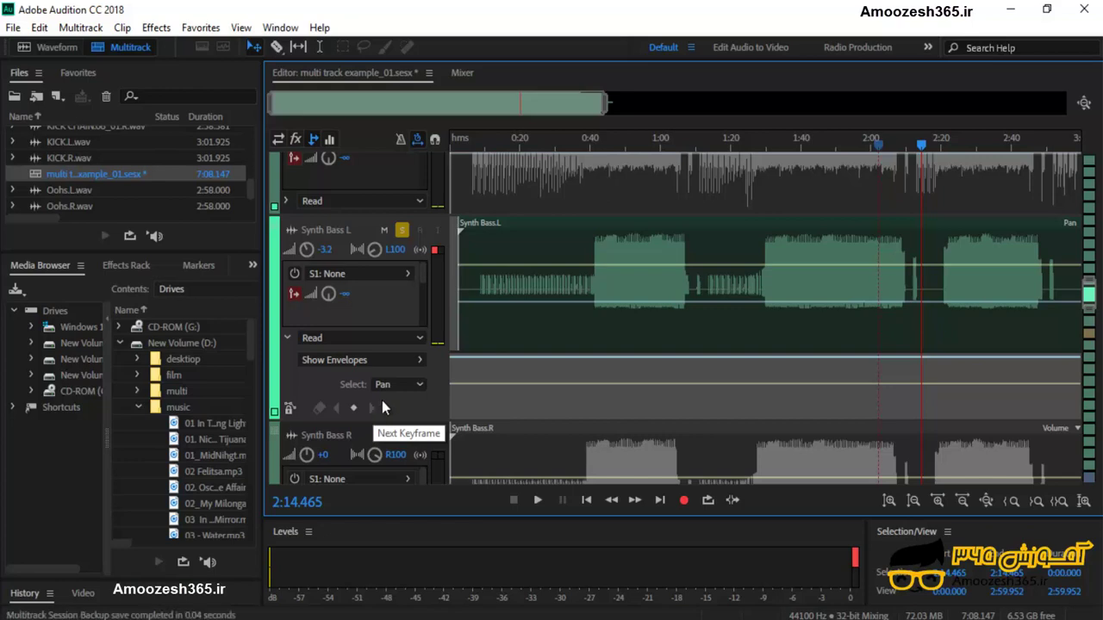
- Add three keyframes to the Synth Bass L track's volume envelope, at about 0:14, 0:28 and 0:46.5
left_click(571, 297)
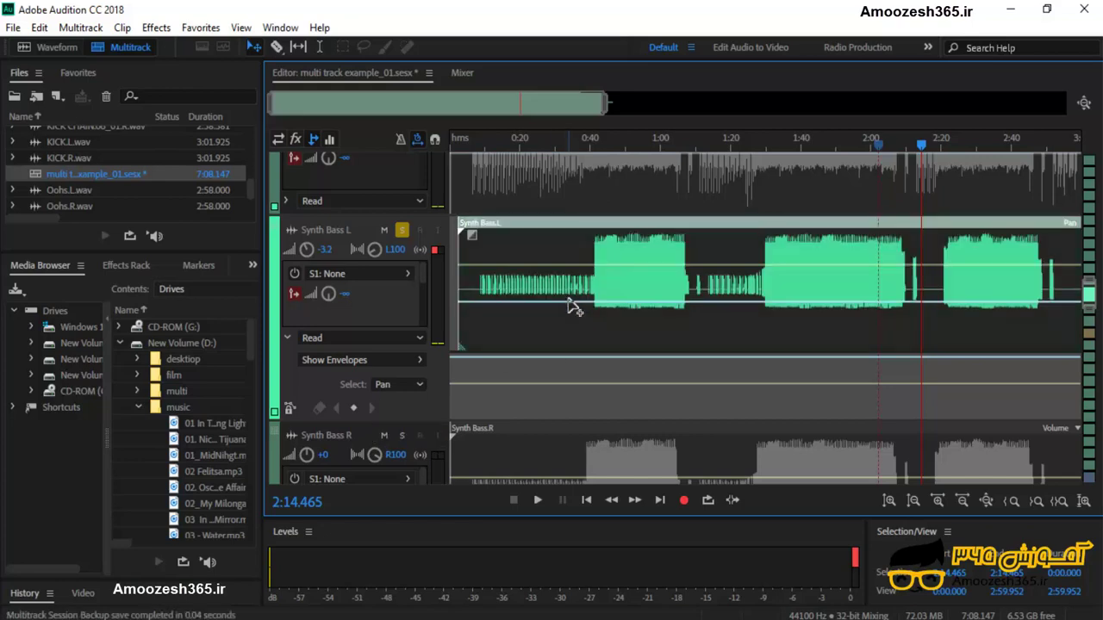
left_click(550, 386)
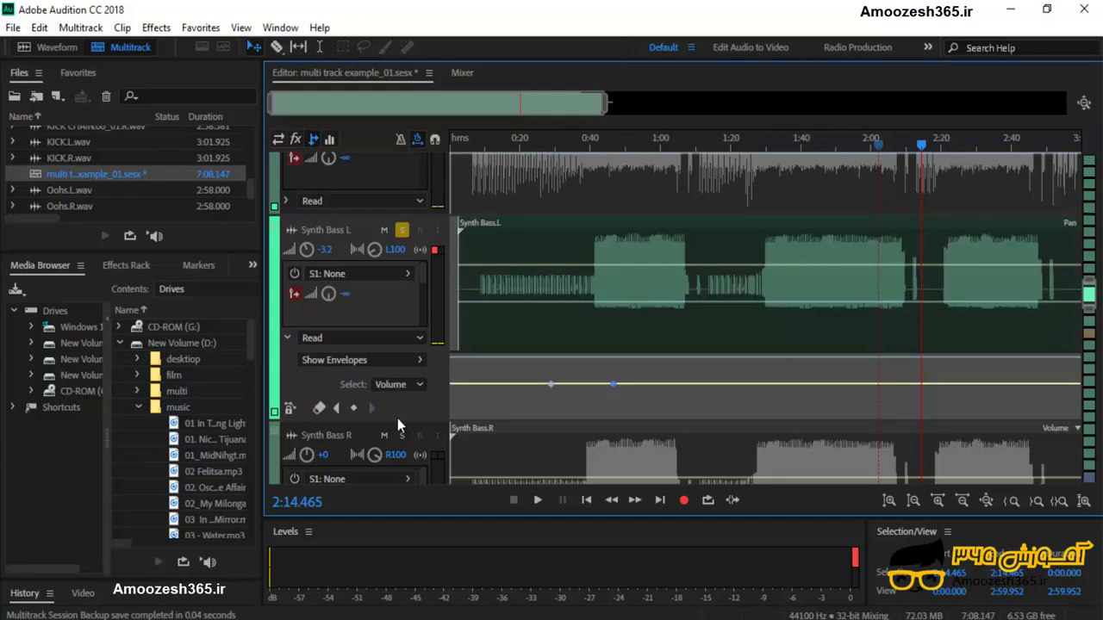
left_click(498, 385)
- Go to the volume keyframe at 0:46.543 and add a fourth keyframe to the Synth Bass L track envelope at 1:07.510
left_click(374, 409)
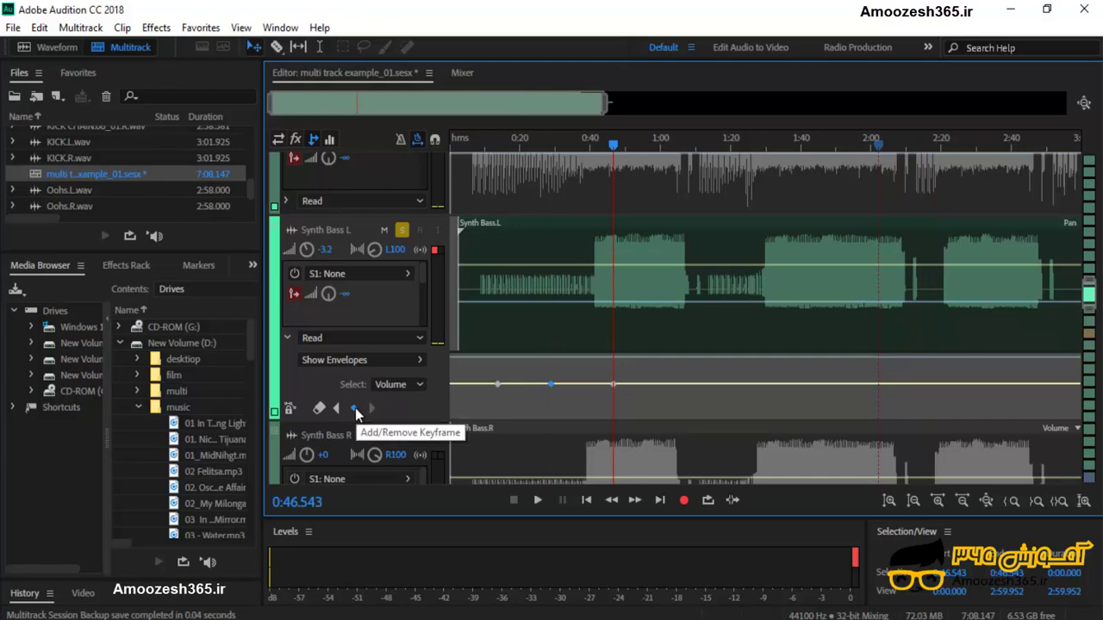
left_click(353, 408)
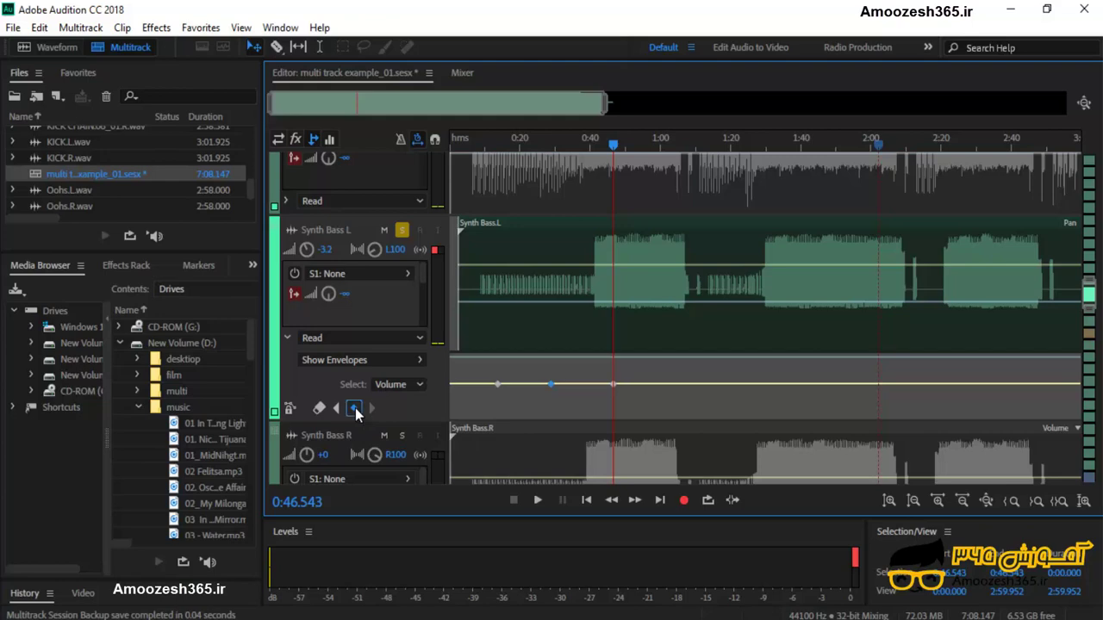
left_click_drag(610, 355, 571, 374)
left_click(684, 171)
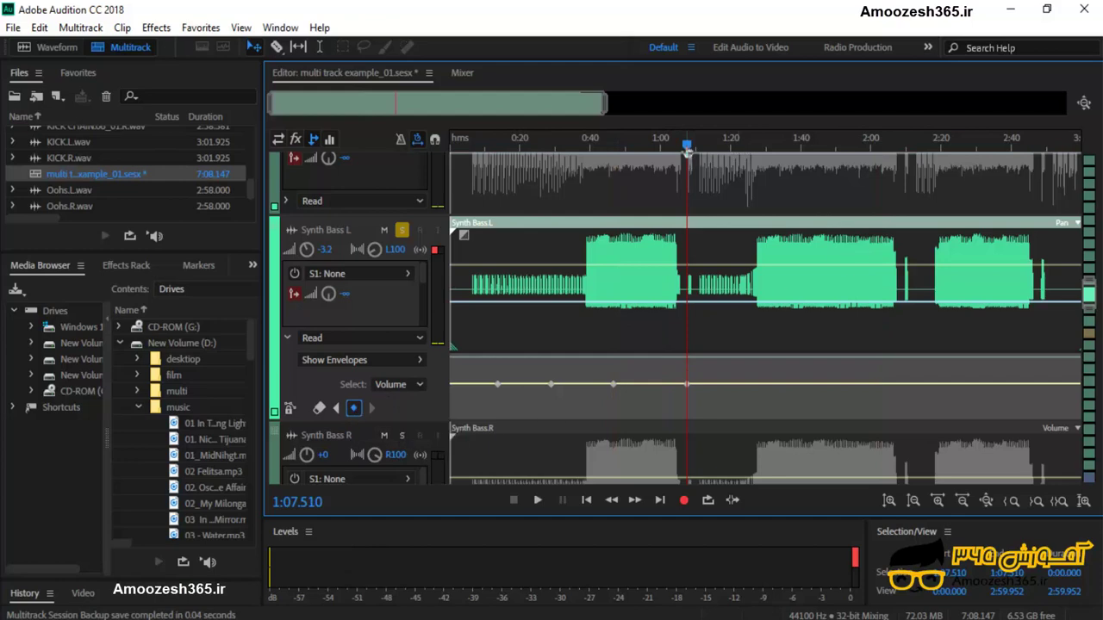
- Move the playhead to 1:22.487 and step back through the track volume keyframes to the first one
left_click_drag(686, 148, 739, 148)
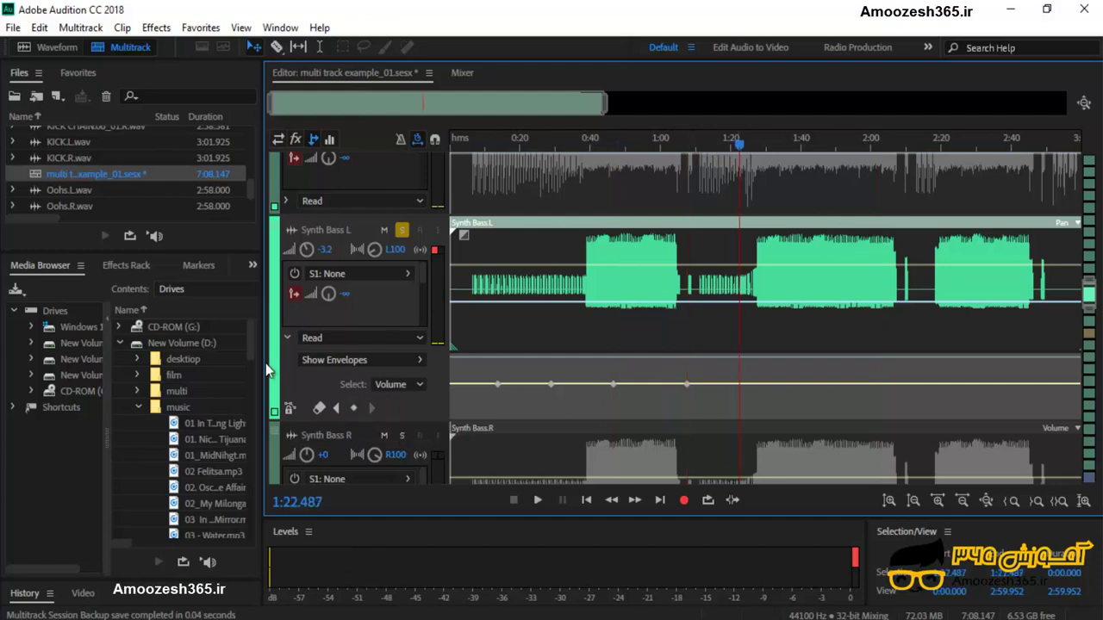
left_click(336, 409)
left_click(336, 408)
left_click(336, 408)
left_click(336, 409)
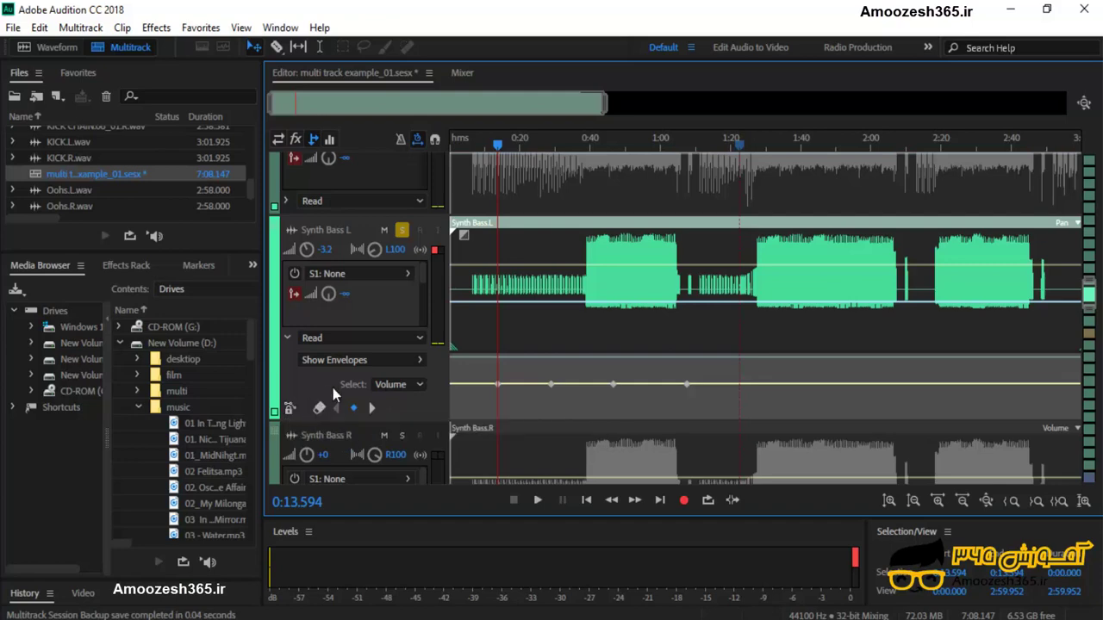
- Set the Synth Bass L automation mode to Write, play from 0:13.594, raise the clip's volume envelope to +5.0 dB, and stop playback
left_click(422, 343)
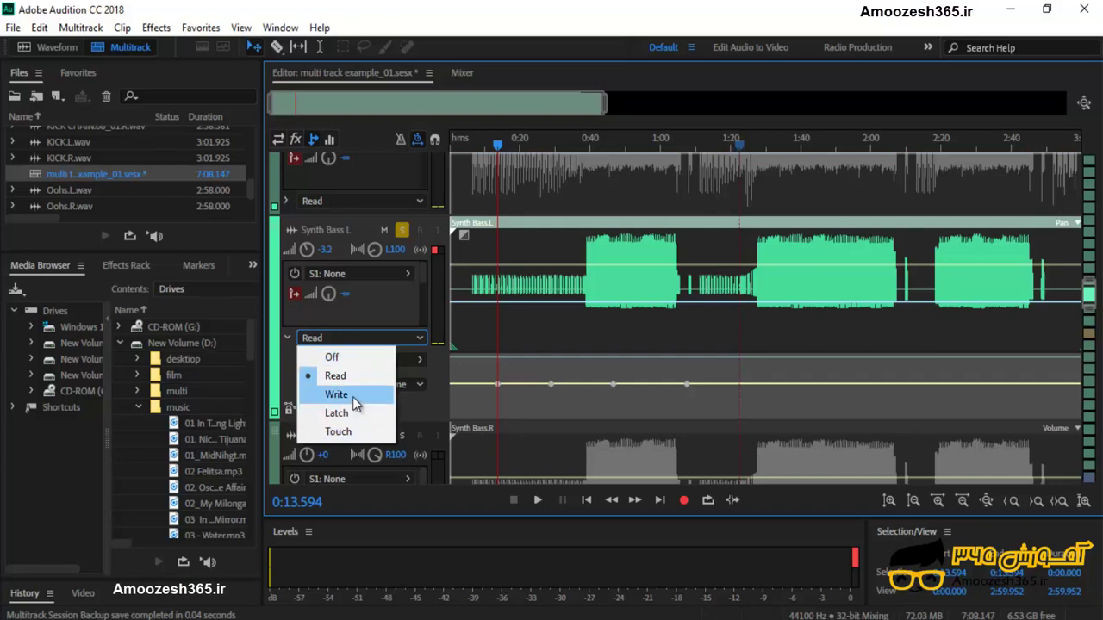
left_click(352, 396)
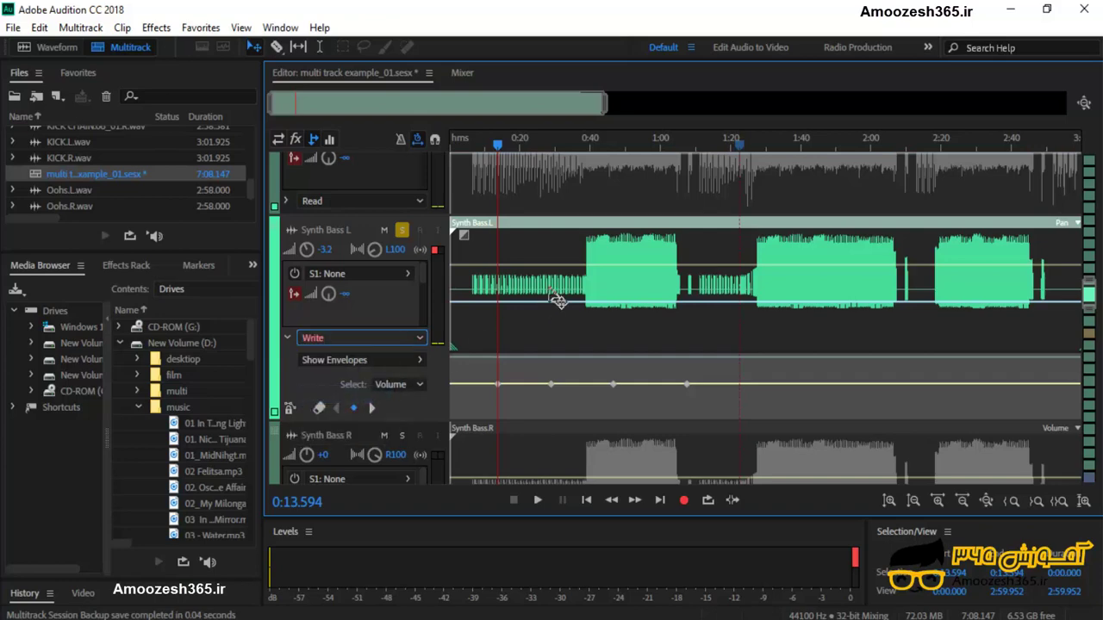
key("space")
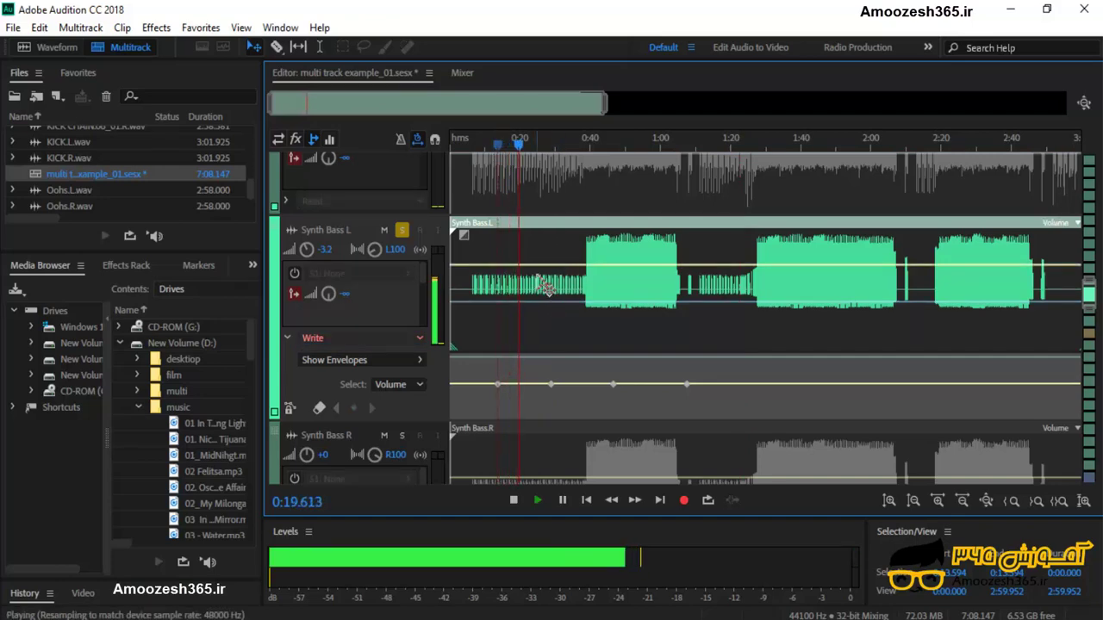
mouse_move(532, 266)
left_mouse_down()
mouse_move(532, 319)
mouse_move(536, 255)
mouse_move(529, 274)
left_mouse_up()
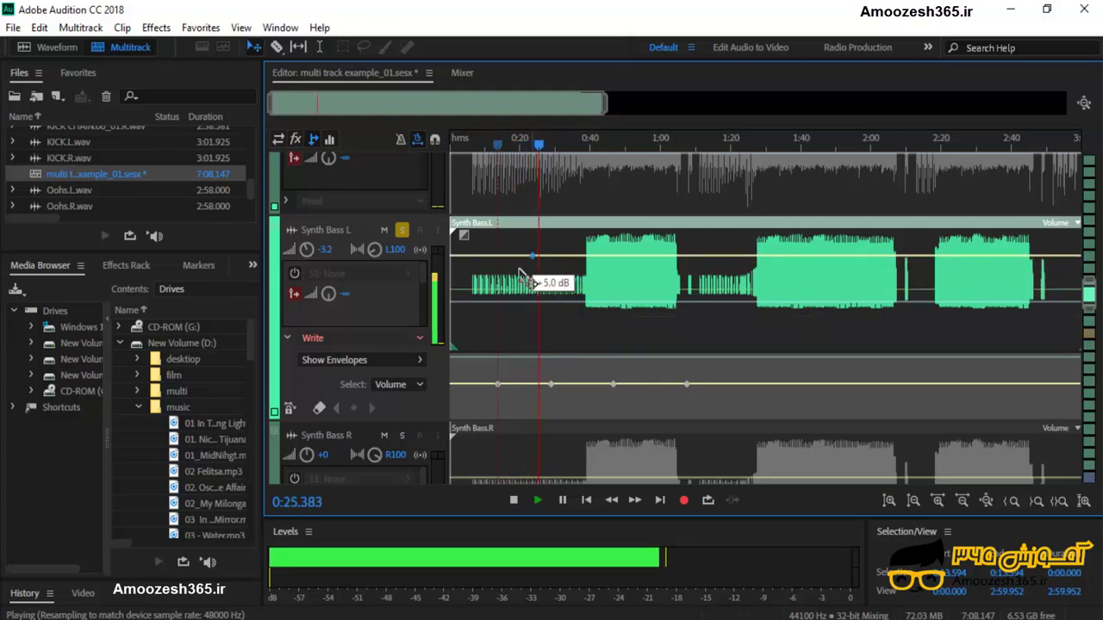
left_click(513, 499)
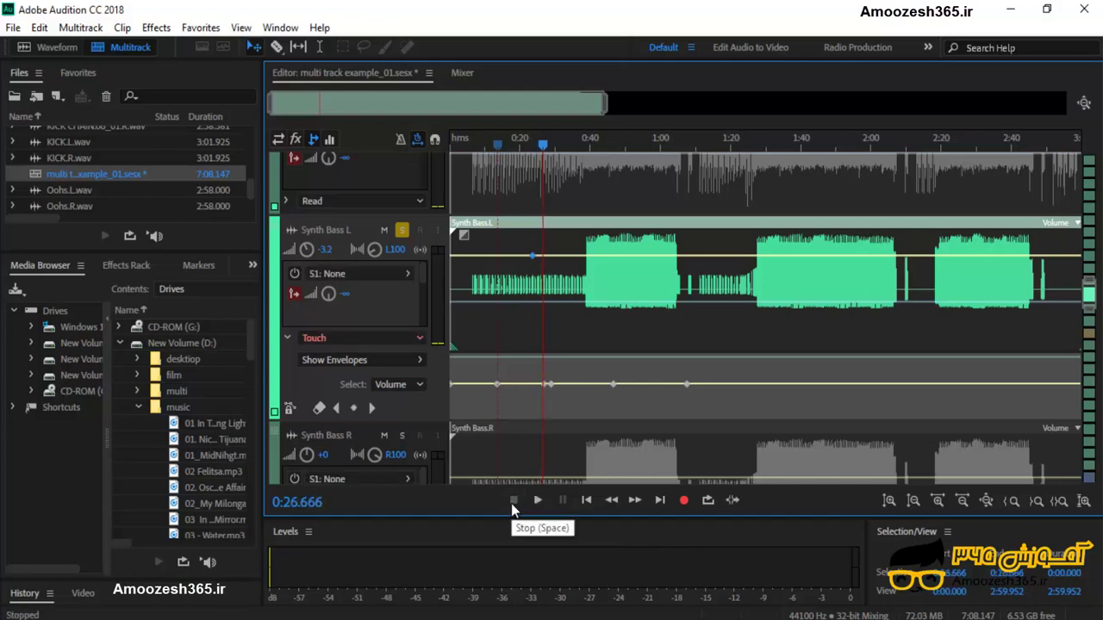
- Set the Synth Bass L track's automation mode to Read
left_click(313, 345)
left_click(332, 374)
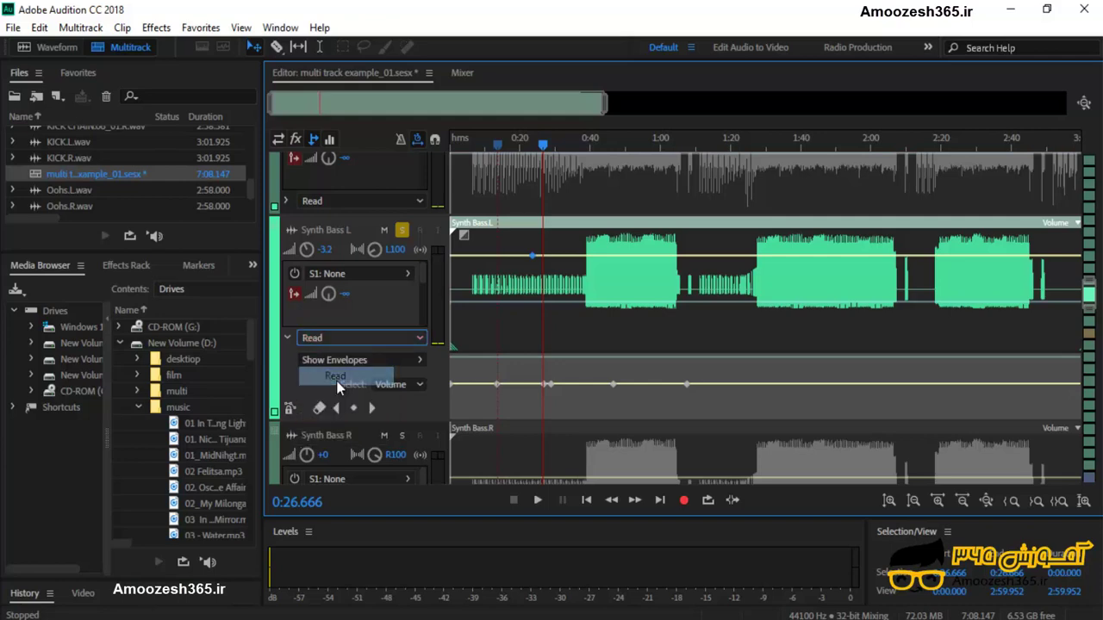